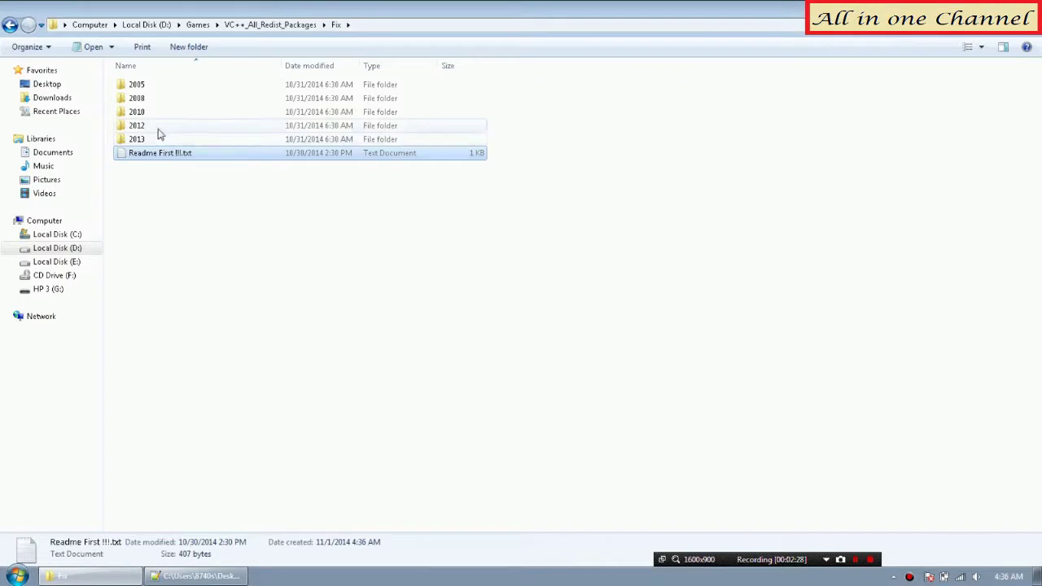
# Check the installer files inside the 2005 and 2008 redistributable folders.
pyautogui.doubleClick(139, 84)
pyautogui.moveTo(182, 201); pyautogui.dragTo(195, 81)
pyautogui.click(8, 25)
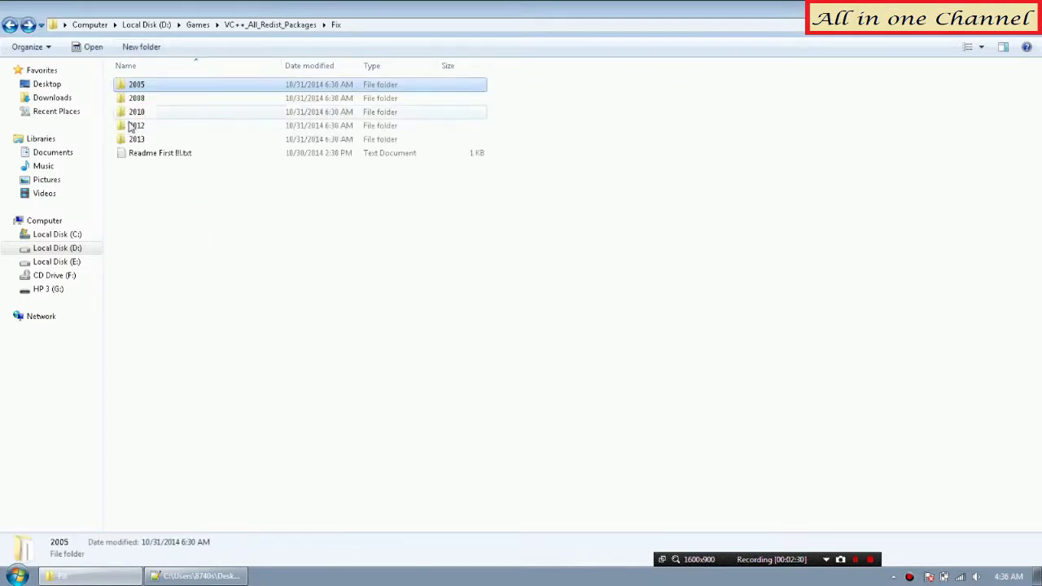
pyautogui.doubleClick(169, 101)
pyautogui.moveTo(185, 197); pyautogui.dragTo(185, 85)
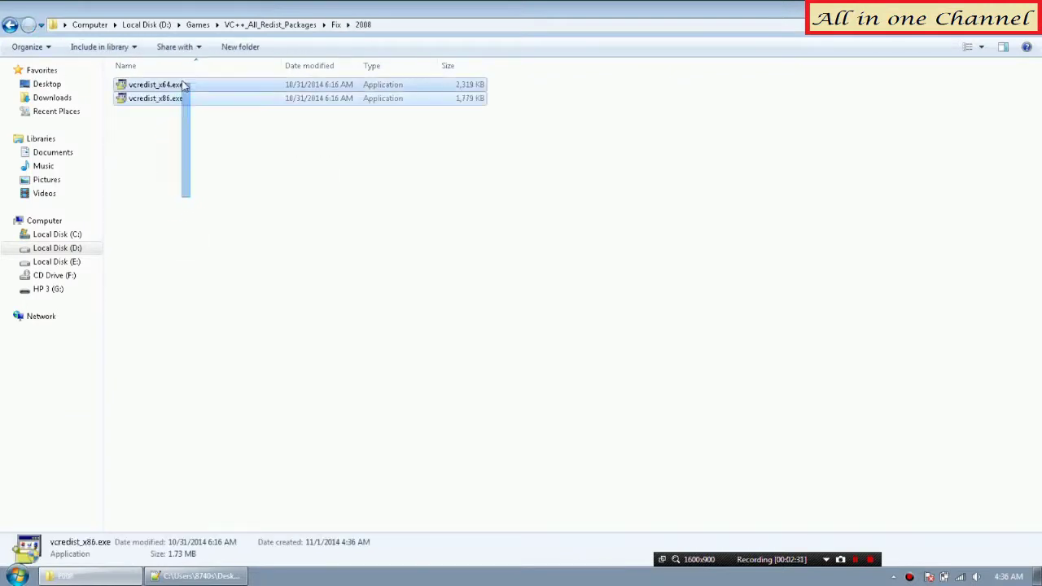
# Switch to Notepad++ and read the guide's section on installed pre-requisites and moving to game installation.
pyautogui.click(207, 575)
pyautogui.moveTo(63, 484); pyautogui.dragTo(606, 486)
pyautogui.click(605, 486)
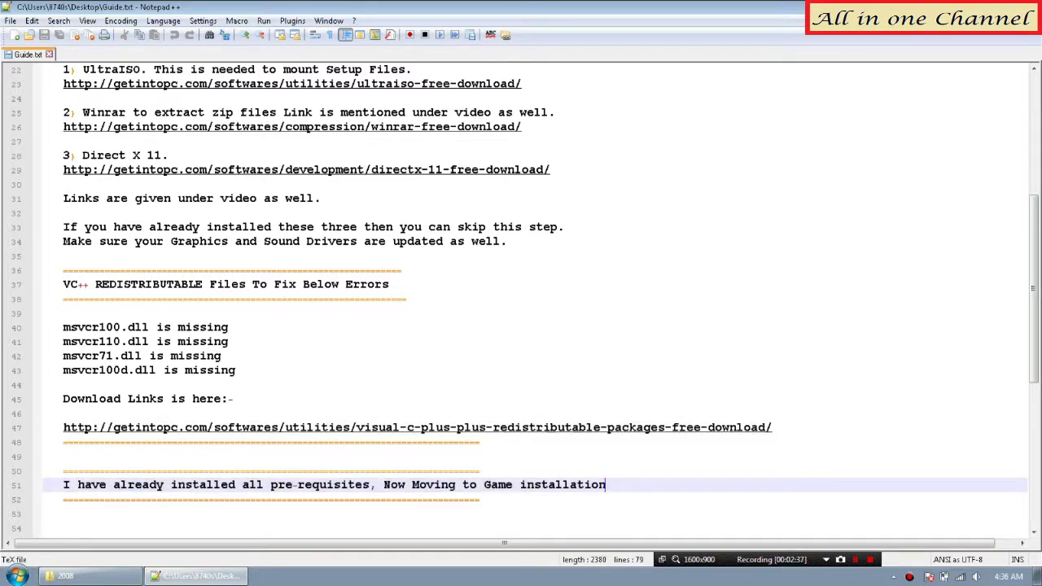
pyautogui.scroll(-1, 605, 486)
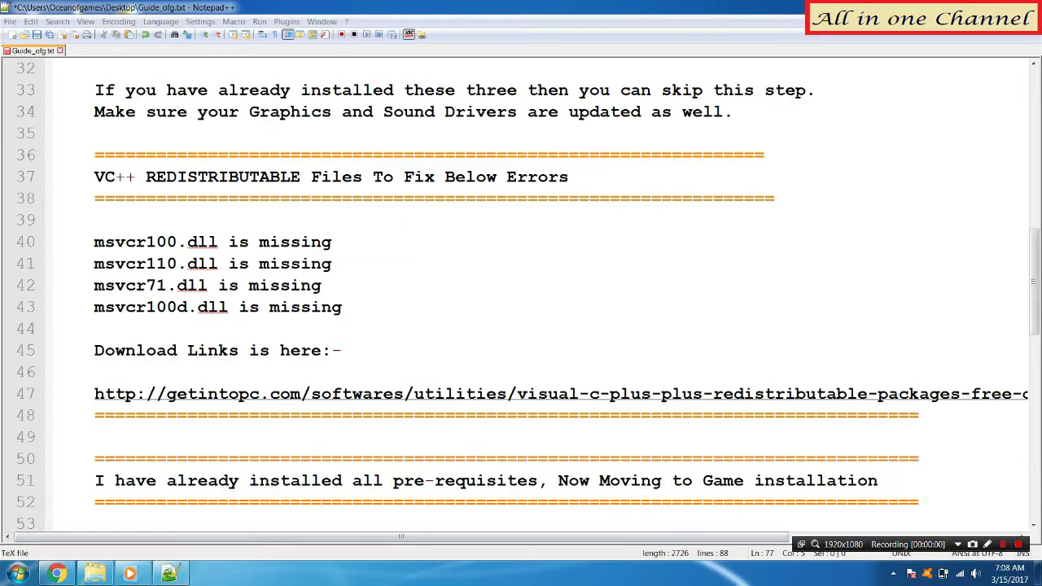
pyautogui.moveTo(91, 482); pyautogui.dragTo(879, 482)
pyautogui.scroll(-2, 879, 482)
pyautogui.scroll(-2, 521, 293)
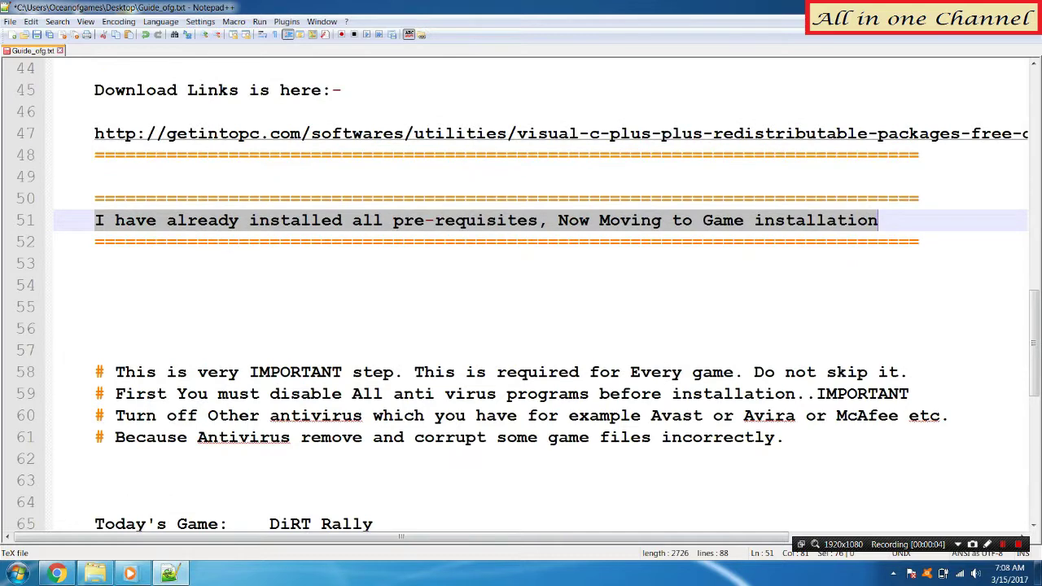
# Read the guide's important notes on disabling antivirus programs and its Today's Game line.
pyautogui.moveTo(111, 372); pyautogui.dragTo(774, 437)
pyautogui.scroll(-1, 775, 437)
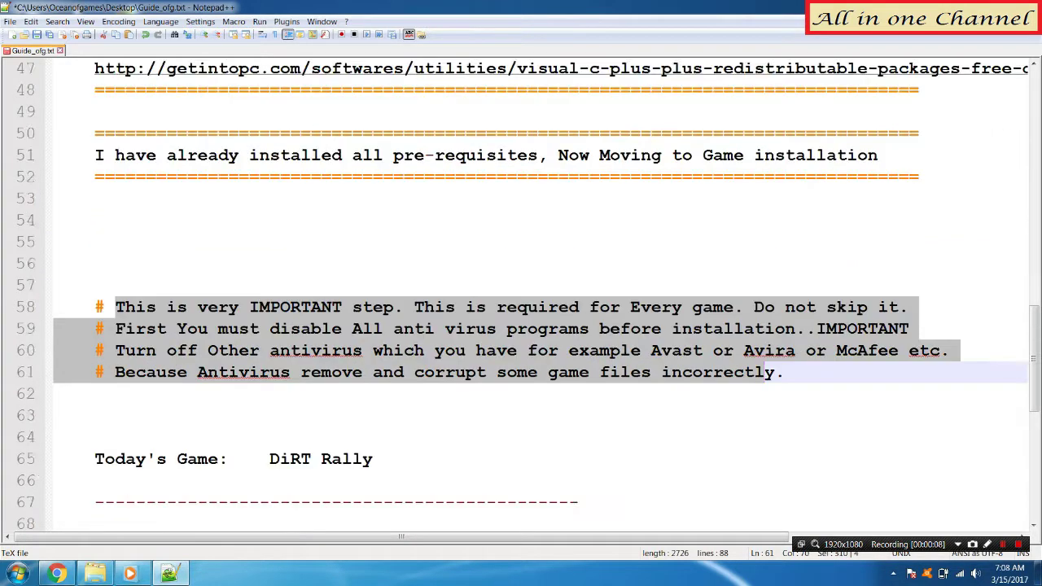
pyautogui.scroll(-1, 521, 293)
pyautogui.moveTo(93, 393); pyautogui.dragTo(373, 394)
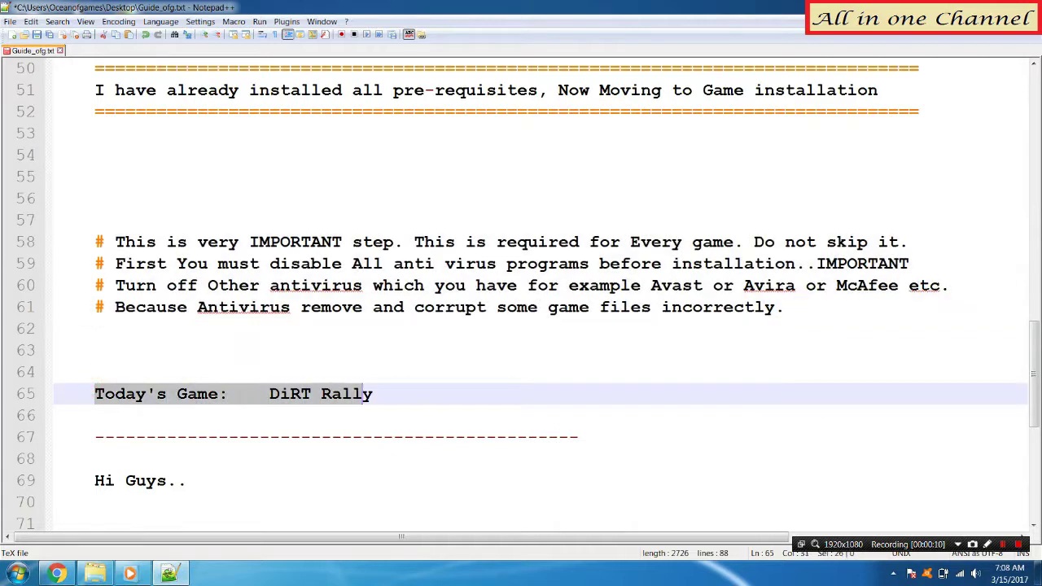
# Read the guide's DiRT Rally introduction and highlight the oceanofgames.com download link.
pyautogui.scroll(-2, 228, 393)
pyautogui.moveTo(93, 351); pyautogui.dragTo(188, 354)
pyautogui.moveTo(92, 416); pyautogui.dragTo(837, 416)
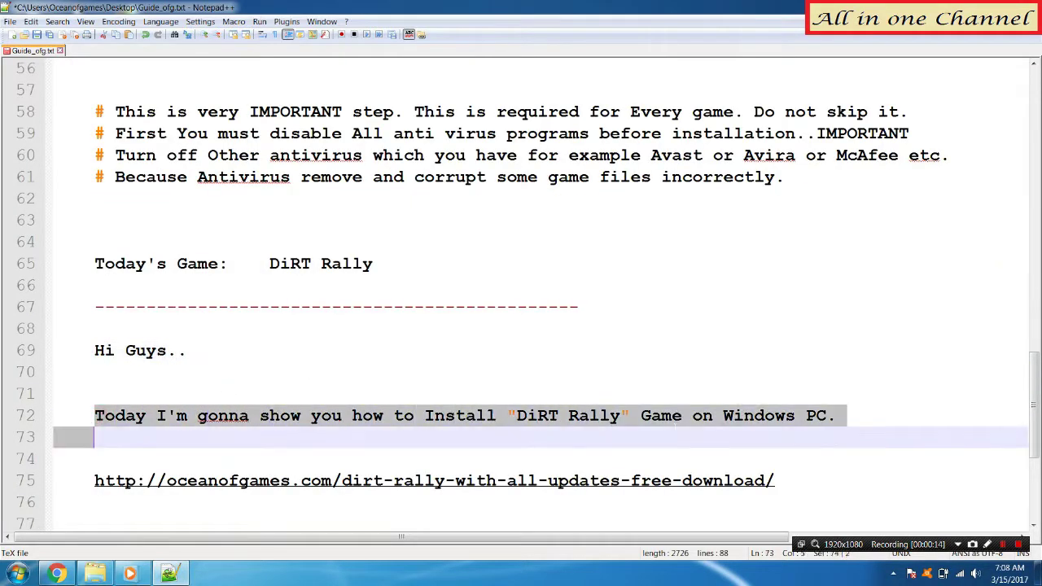
pyautogui.scroll(-1, 345, 415)
pyautogui.scroll(-1, 346, 416)
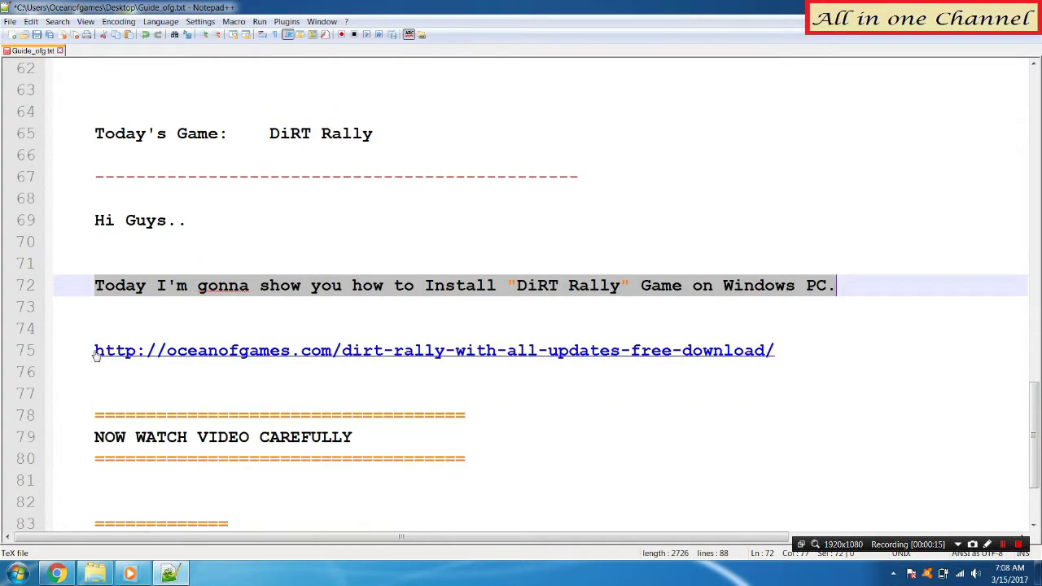
pyautogui.moveTo(88, 351); pyautogui.dragTo(774, 351)
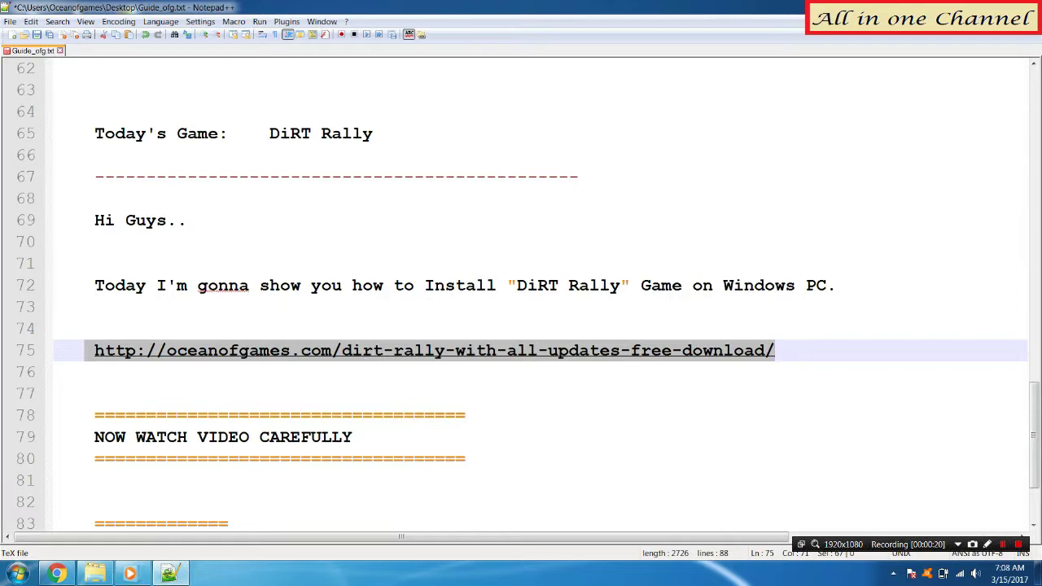
# Switch to Chrome and check the address of the open Dirt Rally download page.
pyautogui.click(56, 573)
pyautogui.click(281, 32)
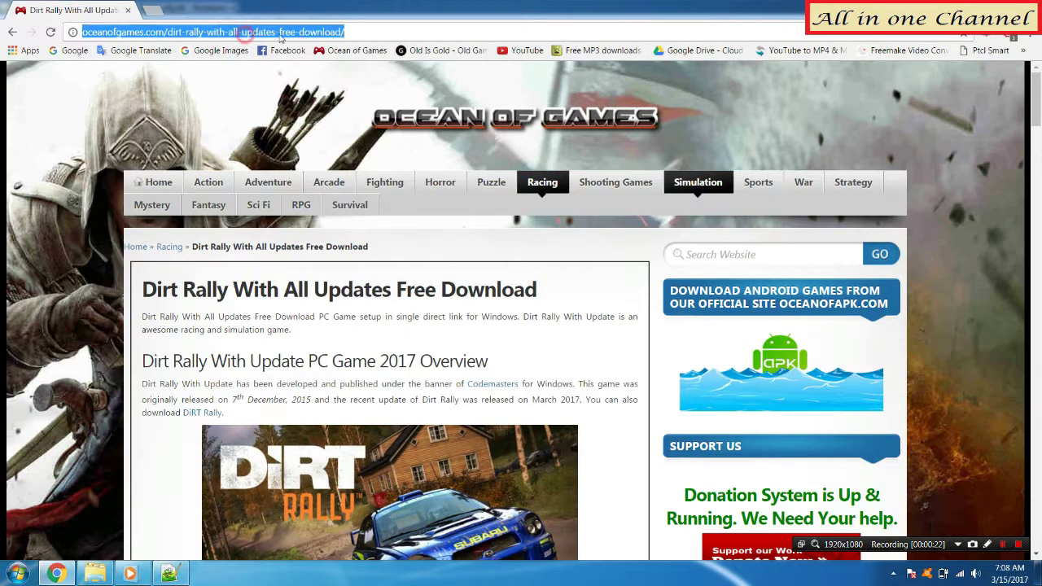
pyautogui.click(352, 28)
pyautogui.moveTo(368, 28); pyautogui.dragTo(304, 31)
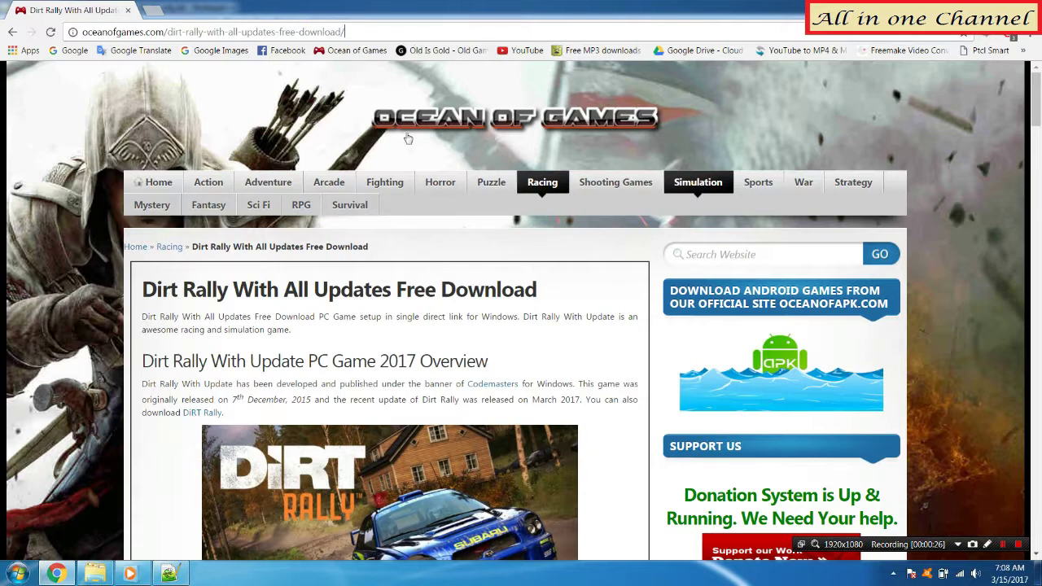
# Review the Dirt Rally page from its title through the system requirements to the download section.
pyautogui.moveTo(144, 287); pyautogui.dragTo(536, 291)
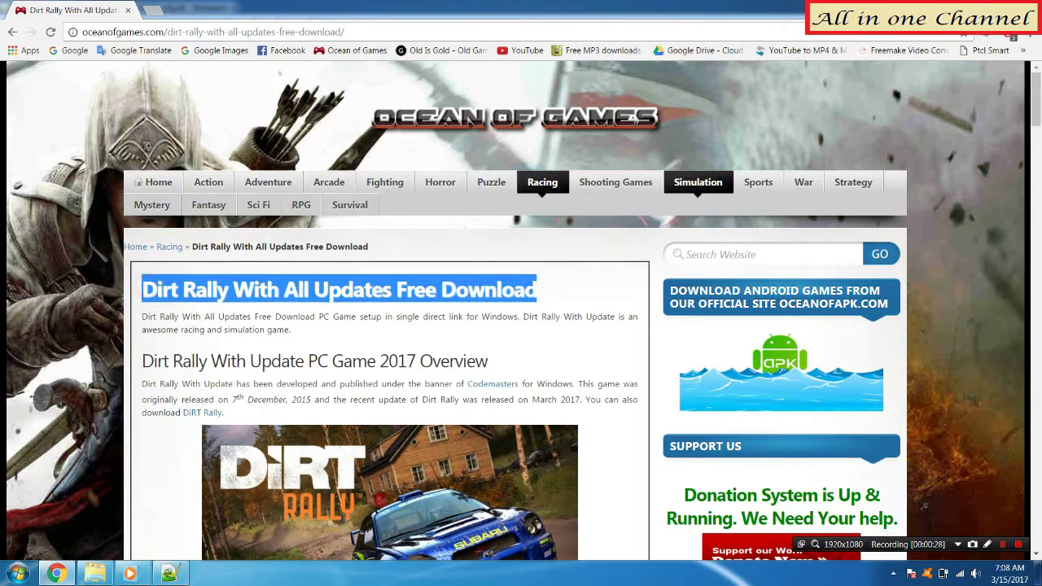
pyautogui.click(460, 289)
pyautogui.scroll(-8, 432, 306)
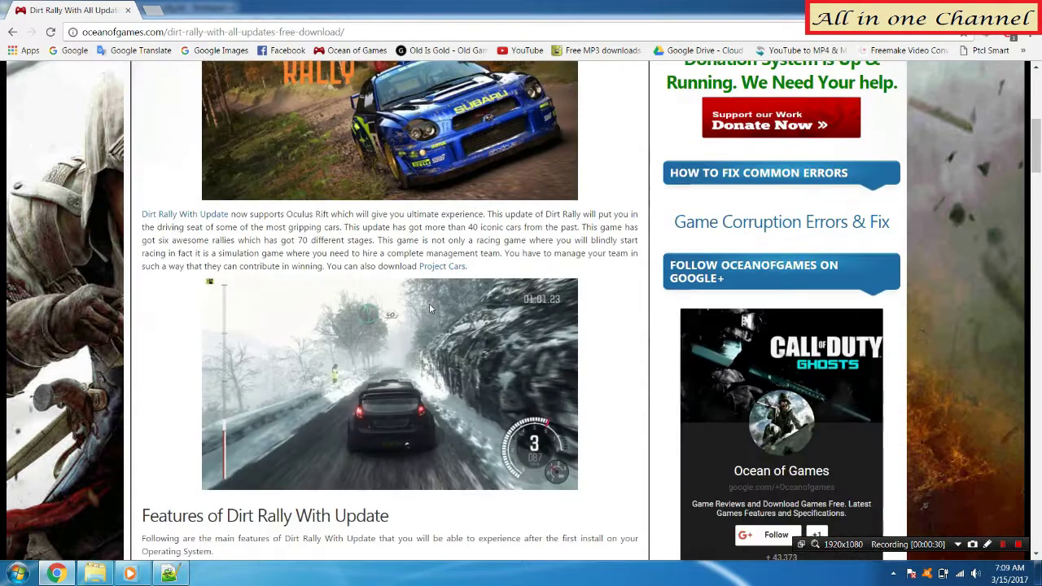
pyautogui.scroll(-7, 305, 307)
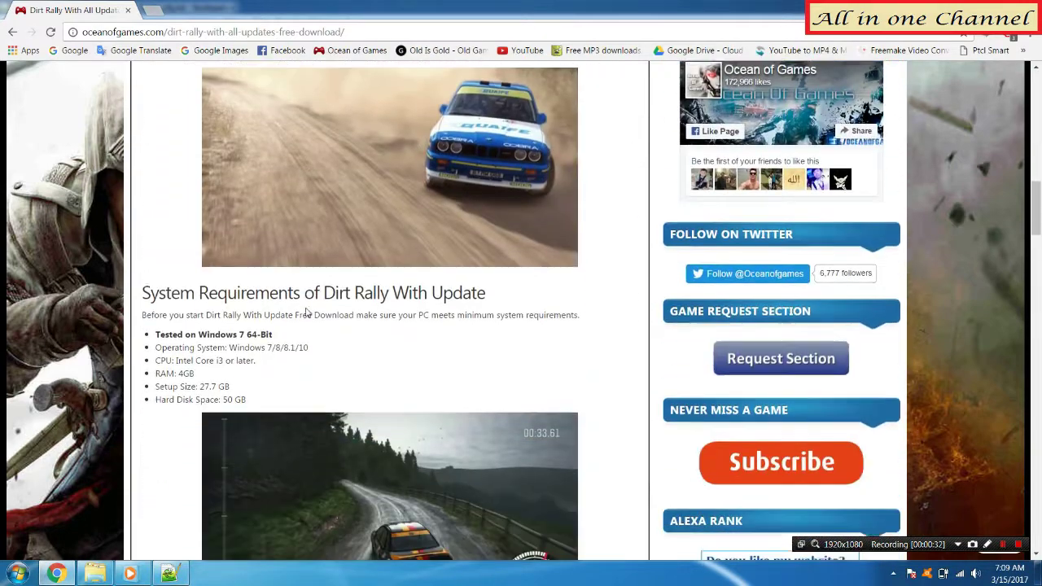
pyautogui.scroll(-10, 306, 309)
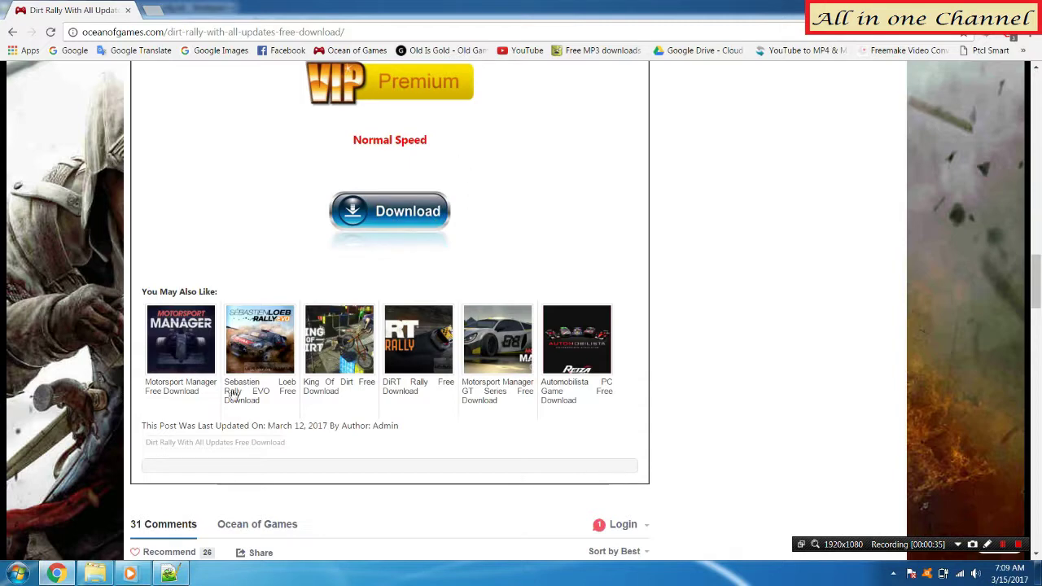
# Return to the Notepad++ guide and read the NOW WATCH VIDEO CAREFULLY heading.
pyautogui.click(169, 573)
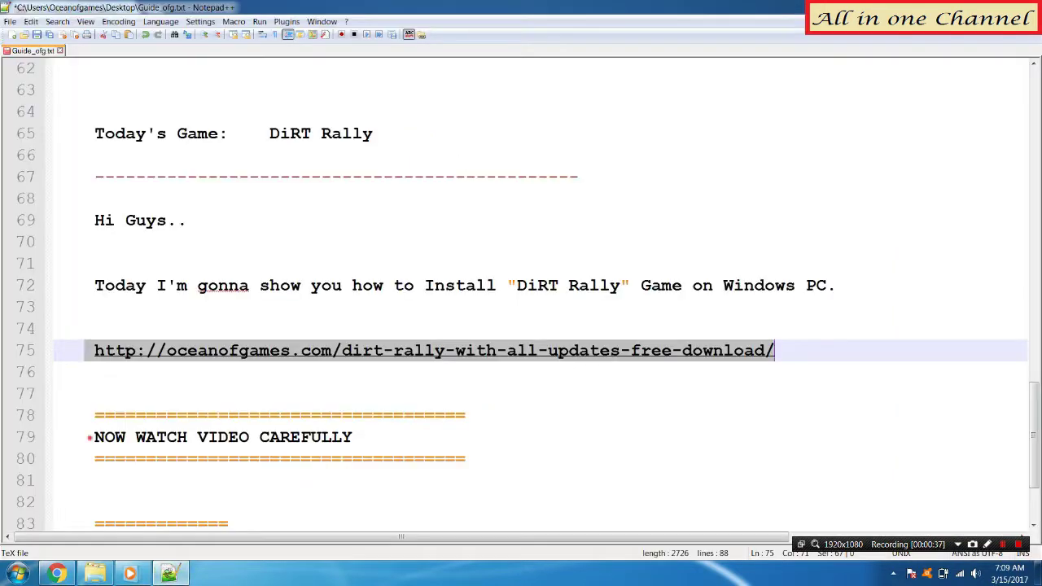
pyautogui.moveTo(90, 437); pyautogui.dragTo(354, 437)
pyautogui.click(368, 438)
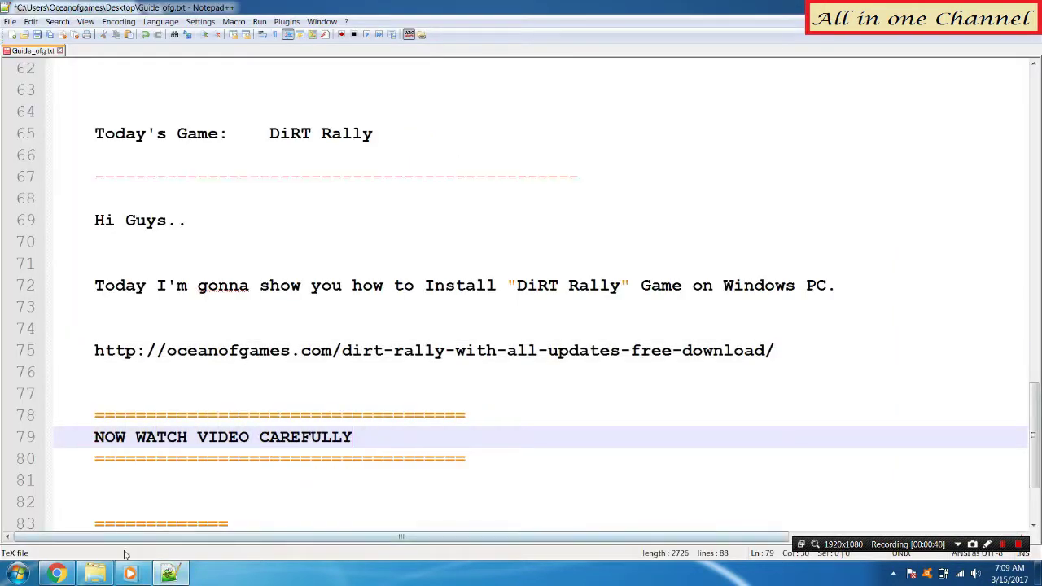
# Switch to Windows Explorer and extract the DiRT_Rally zip archive on Local Disk (I:) into its own DiRT_Rally folder.
pyautogui.click(94, 573)
pyautogui.rightClick(231, 120)
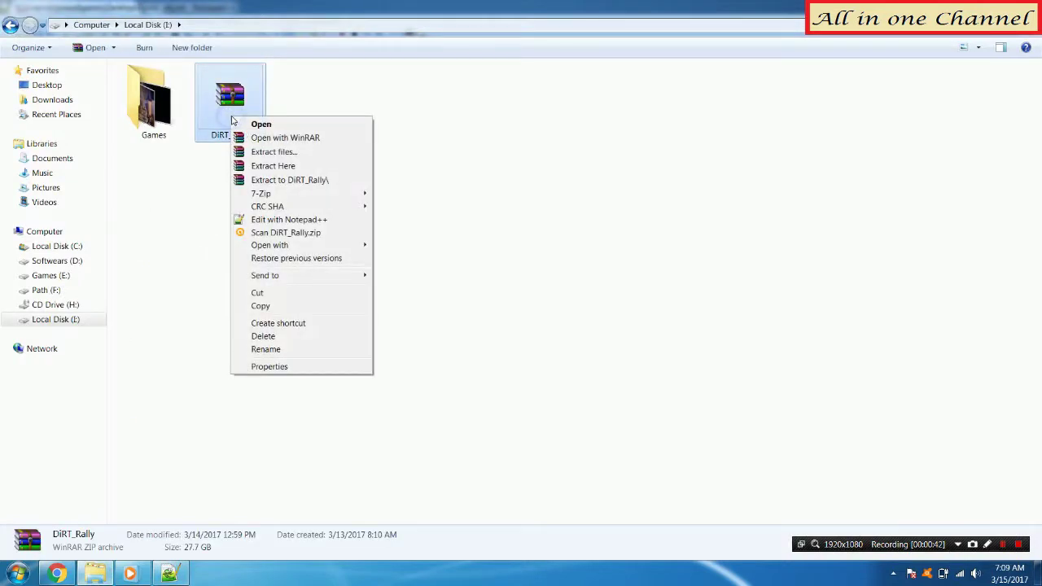
pyautogui.click(289, 179)
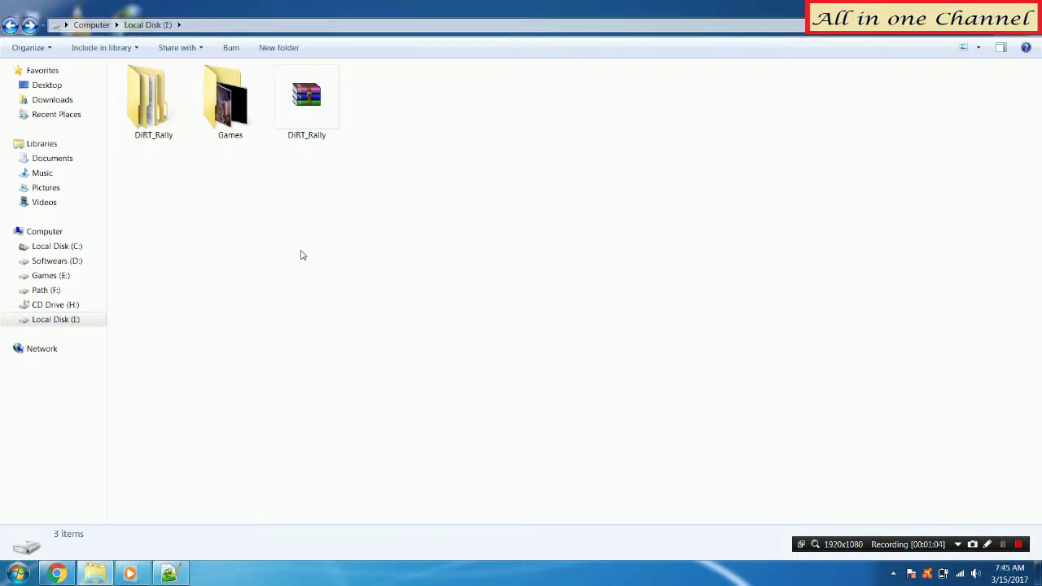
# Open the extracted DiRT_Rally folder and the DiRT_Rally subfolder inside it.
pyautogui.doubleClick(154, 126)
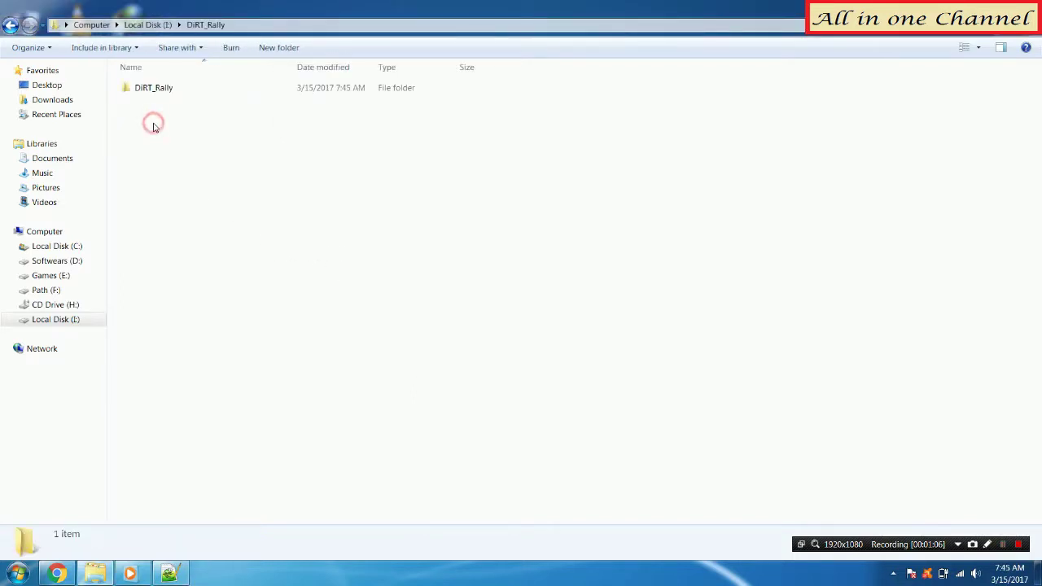
pyautogui.doubleClick(144, 88)
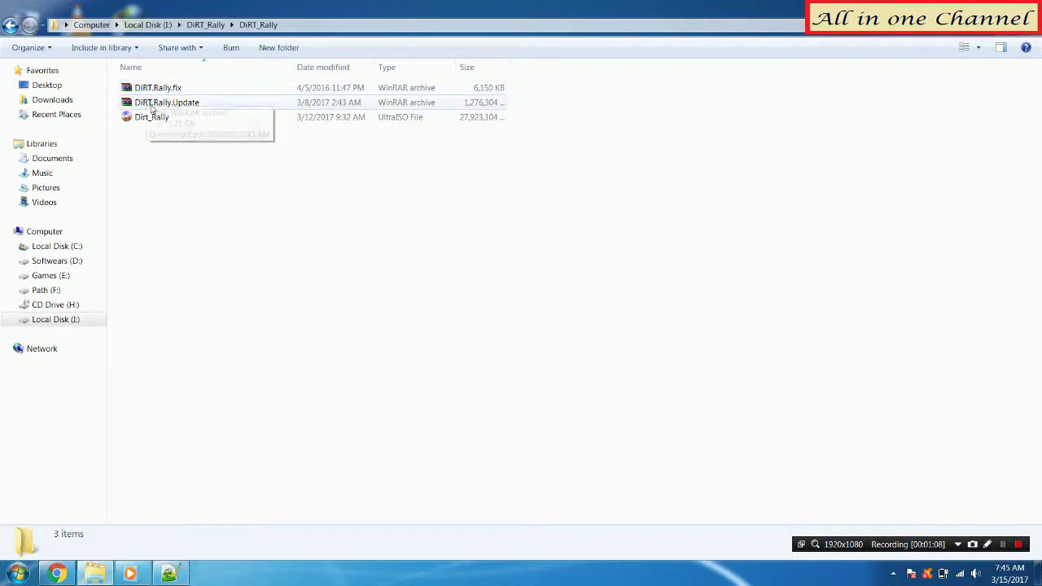
pyautogui.click(162, 155)
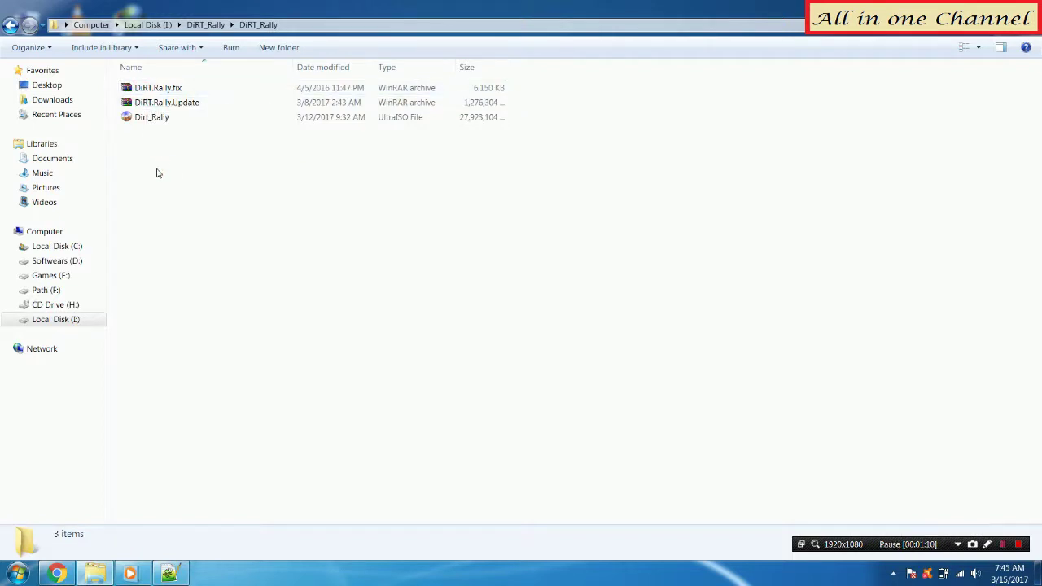
# Mount the Dirt_Rally disc image to drive H with UltraISO.
pyautogui.click(144, 118)
pyautogui.rightClick(144, 118)
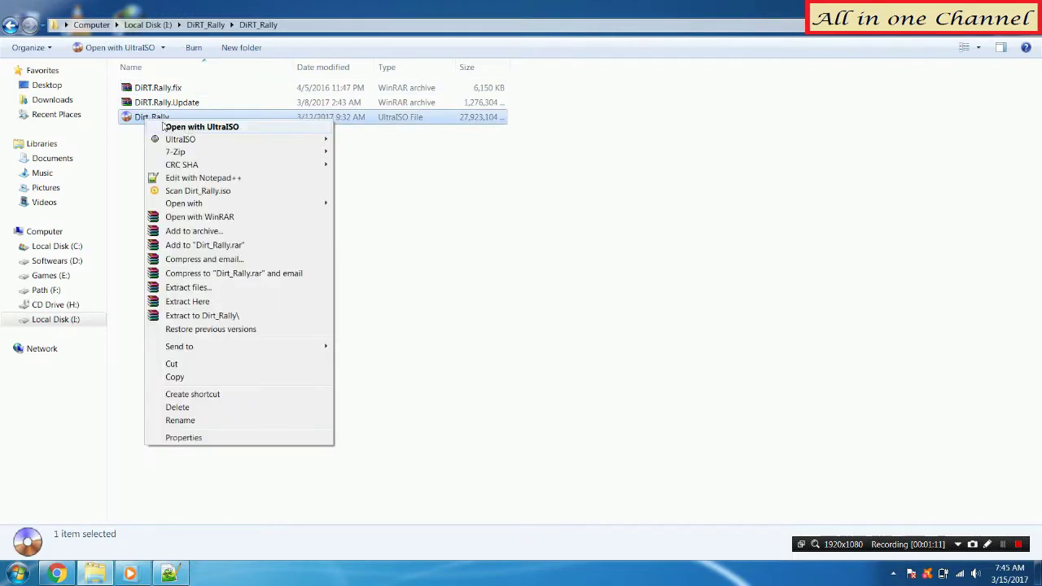
pyautogui.moveTo(267, 140)
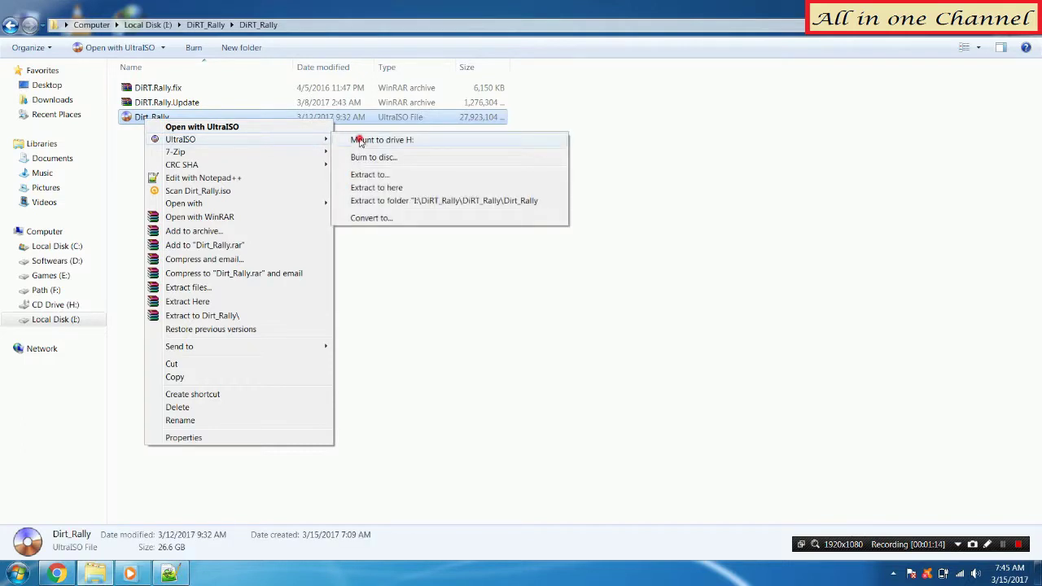
pyautogui.click(361, 140)
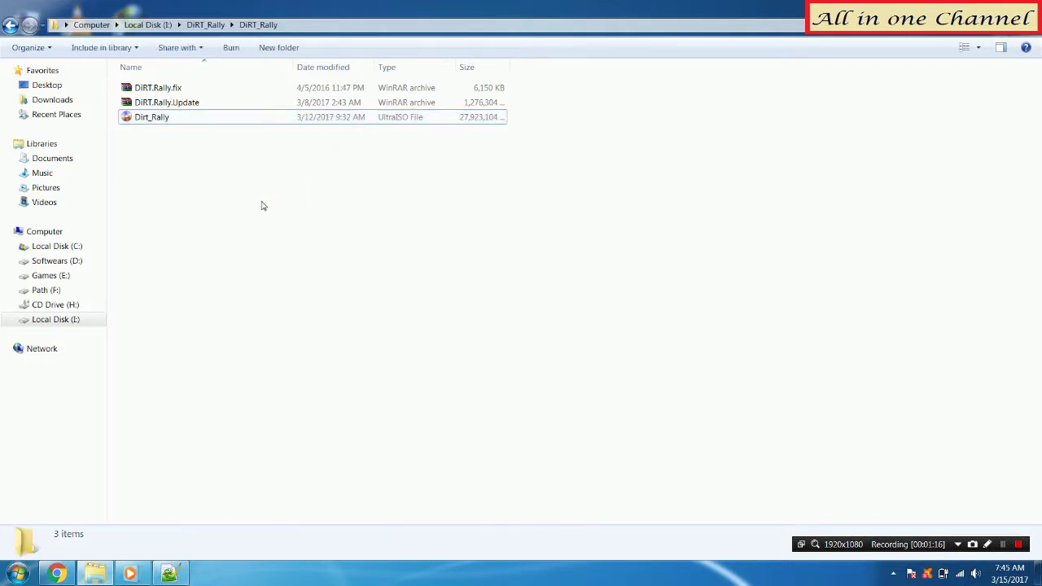
# Run the setup application from the mounted DiRT Rally disc in drive H as administrator and dismiss its opening notice.
pyautogui.click(49, 233)
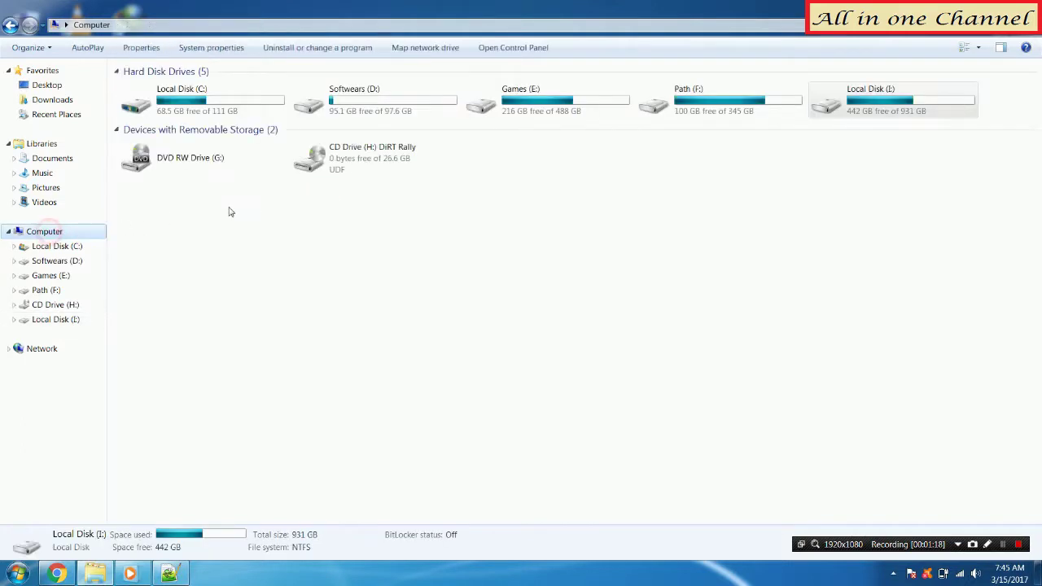
pyautogui.doubleClick(365, 154)
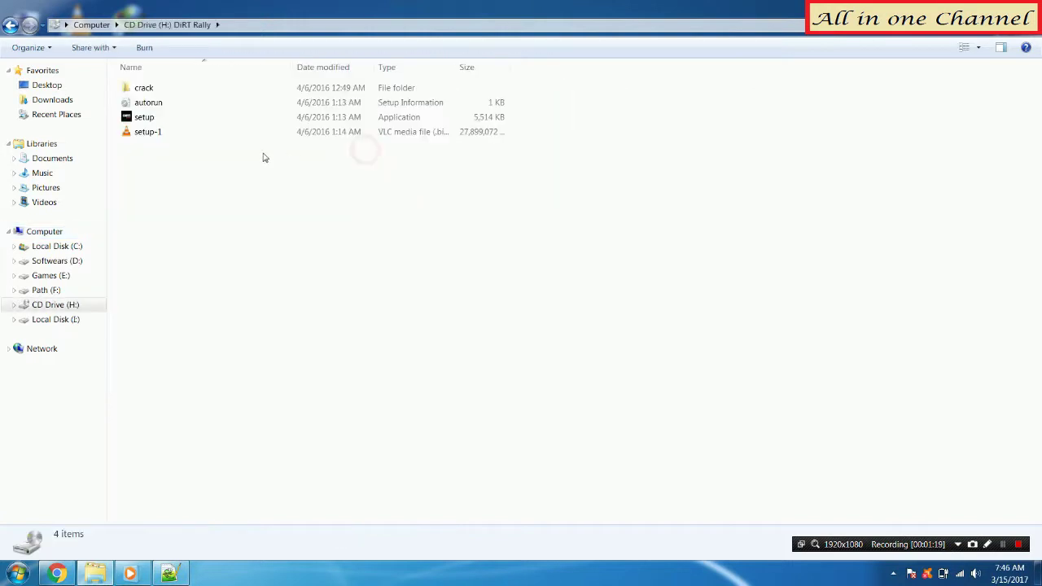
pyautogui.doubleClick(142, 117)
pyautogui.rightClick(140, 118)
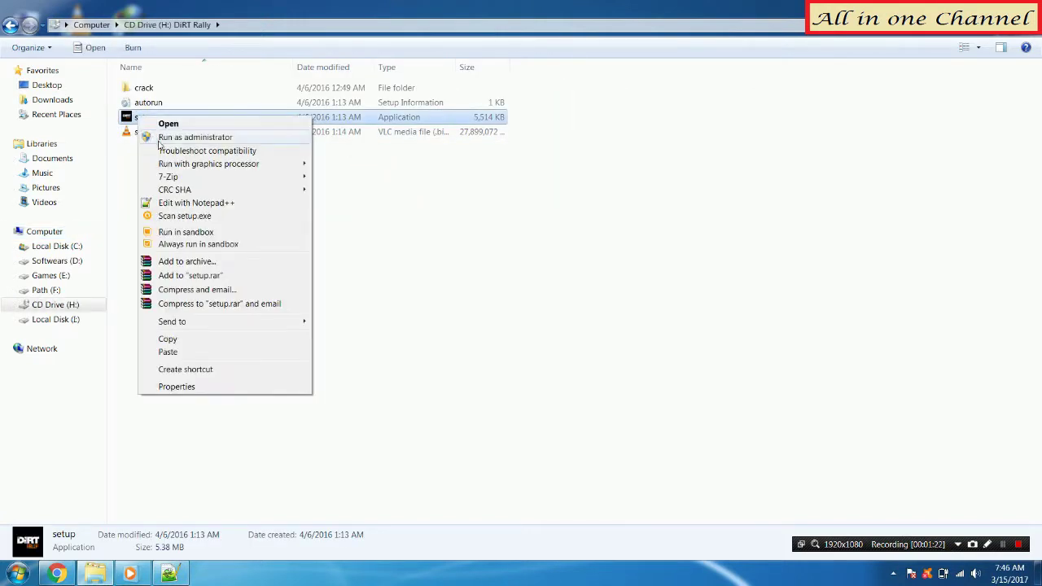
pyautogui.click(158, 138)
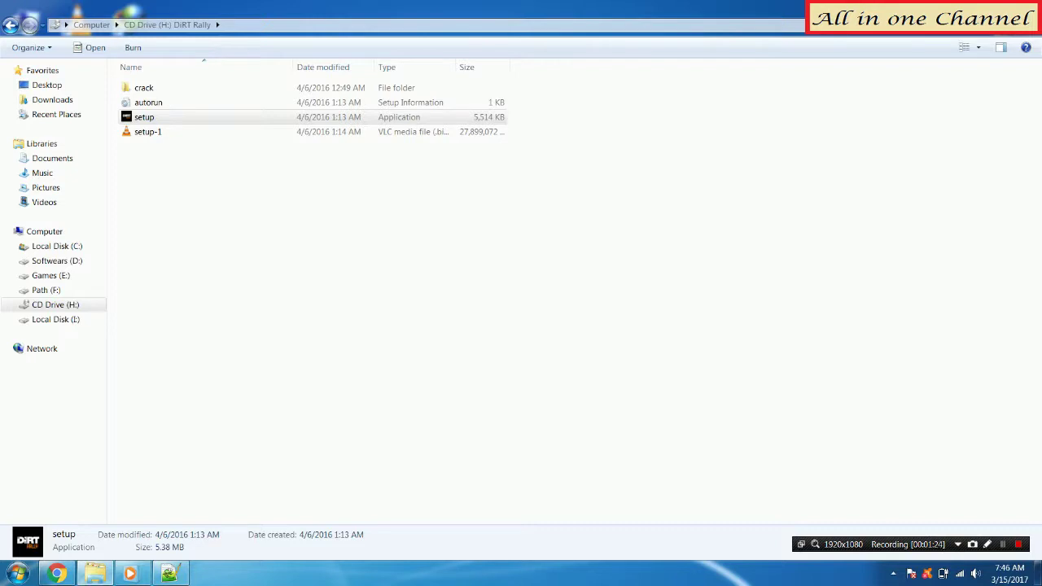
pyautogui.click(629, 331)
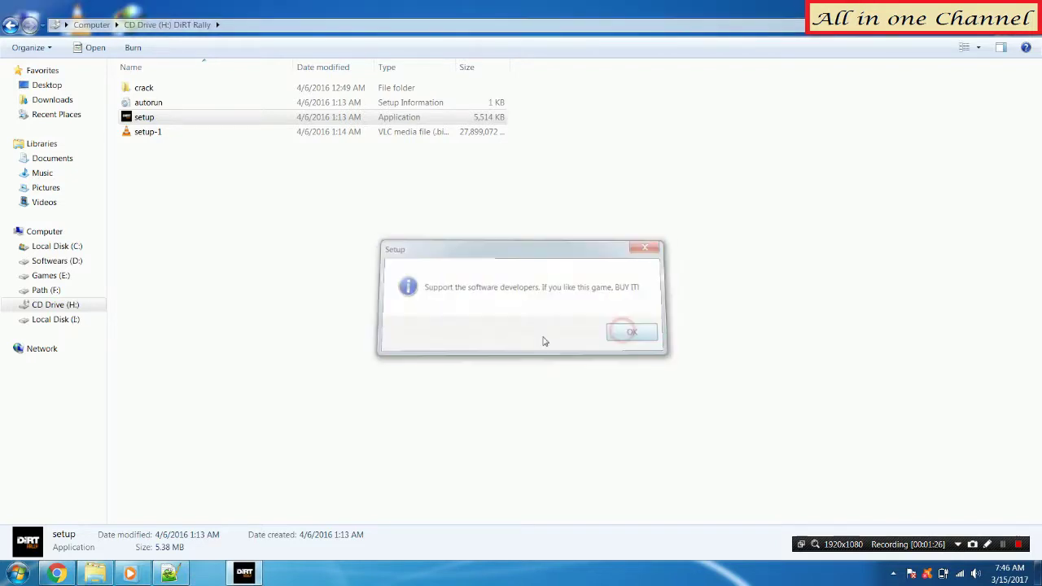
# Stop the installer's music and set the installation folder to F:\DiRT Rally, continuing to the additional tasks.
pyautogui.click(389, 393)
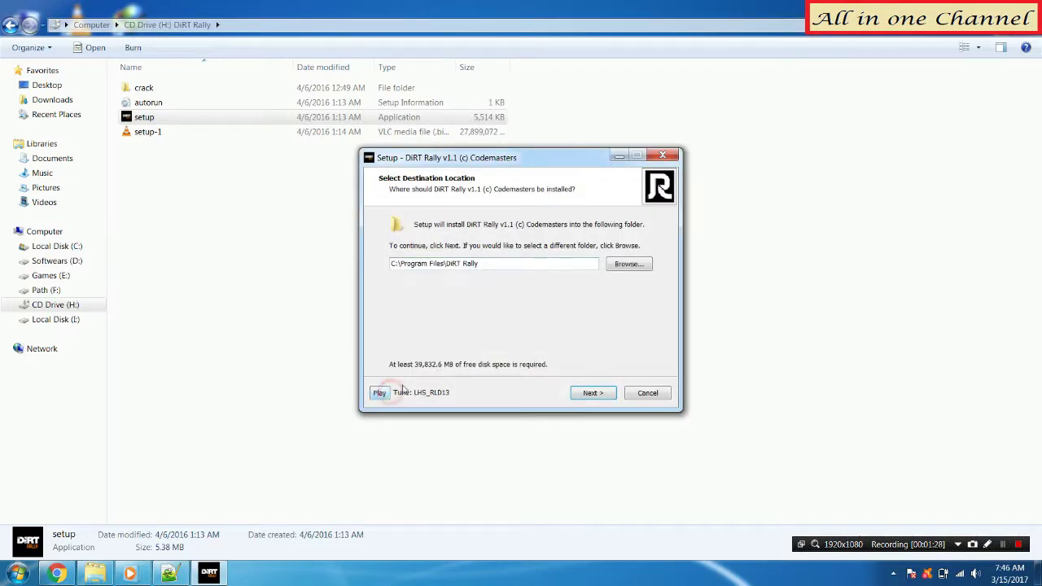
pyautogui.click(627, 265)
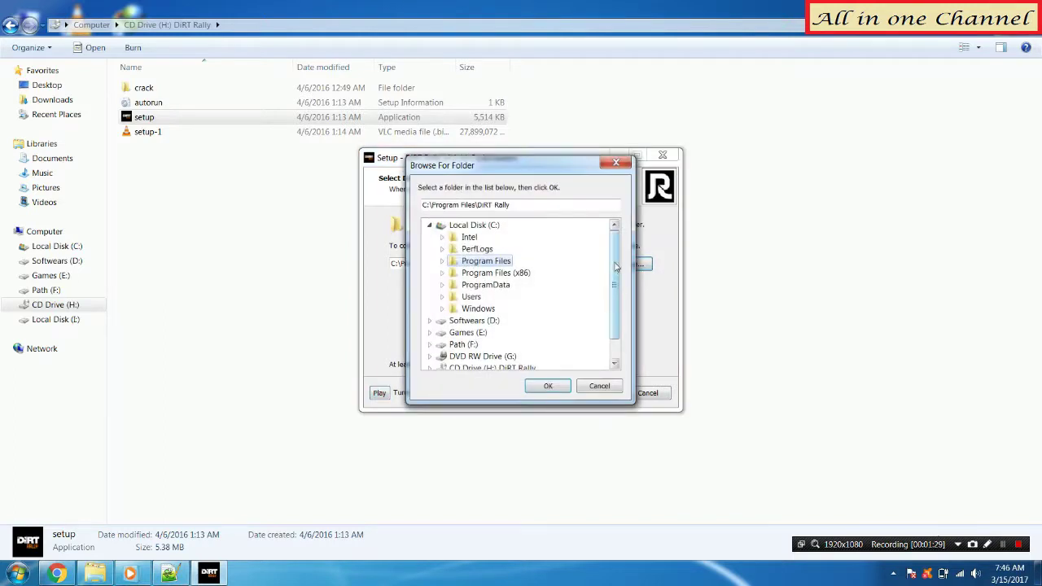
pyautogui.click(464, 322)
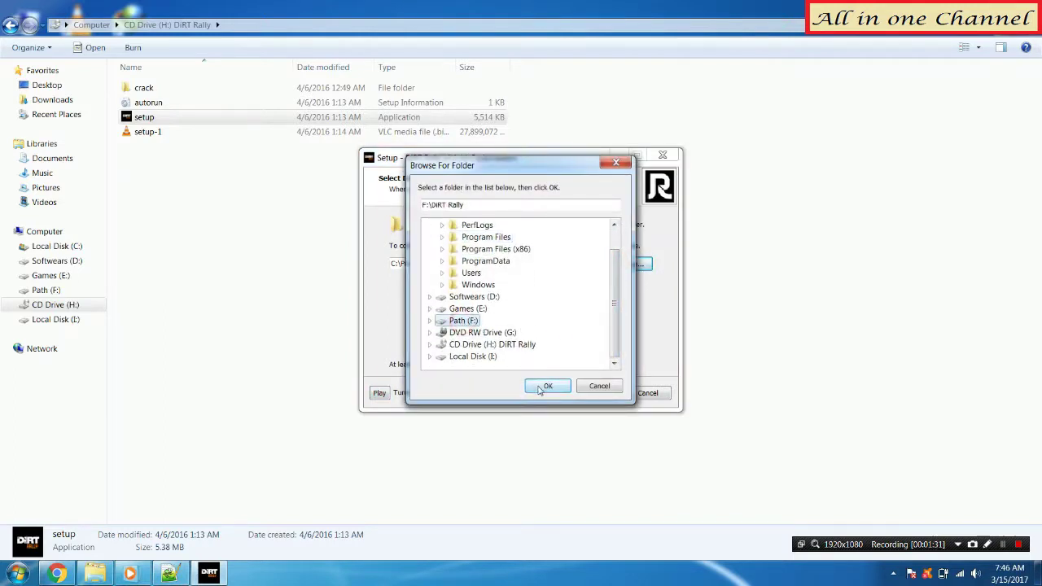
pyautogui.click(569, 390)
pyautogui.click(590, 393)
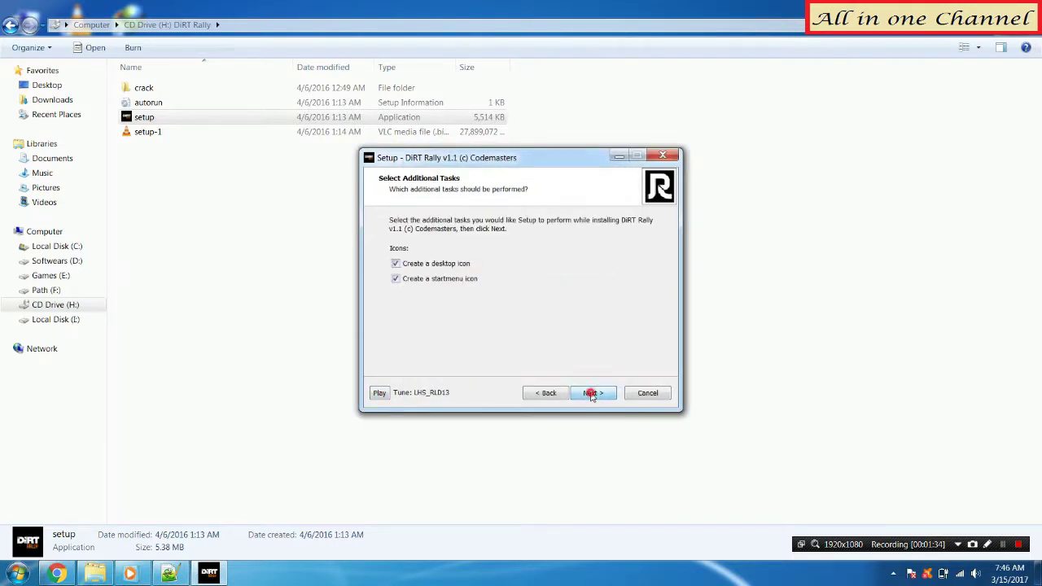
# Install DiRT Rally v1.1 with desktop and start menu icons, and finish the setup wizard without running the redistributables.
pyautogui.click(591, 393)
pyautogui.click(591, 392)
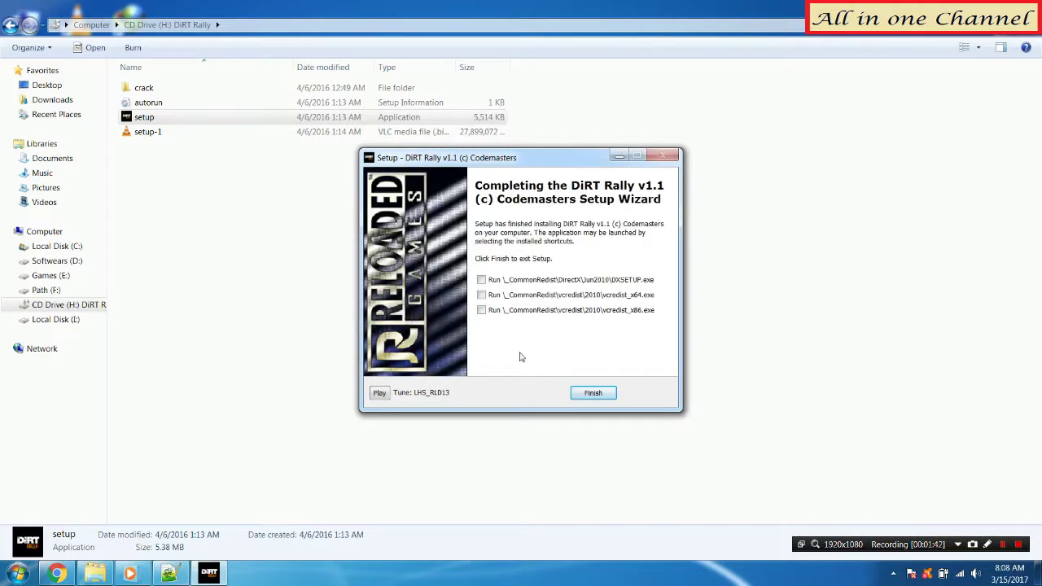
pyautogui.click(592, 393)
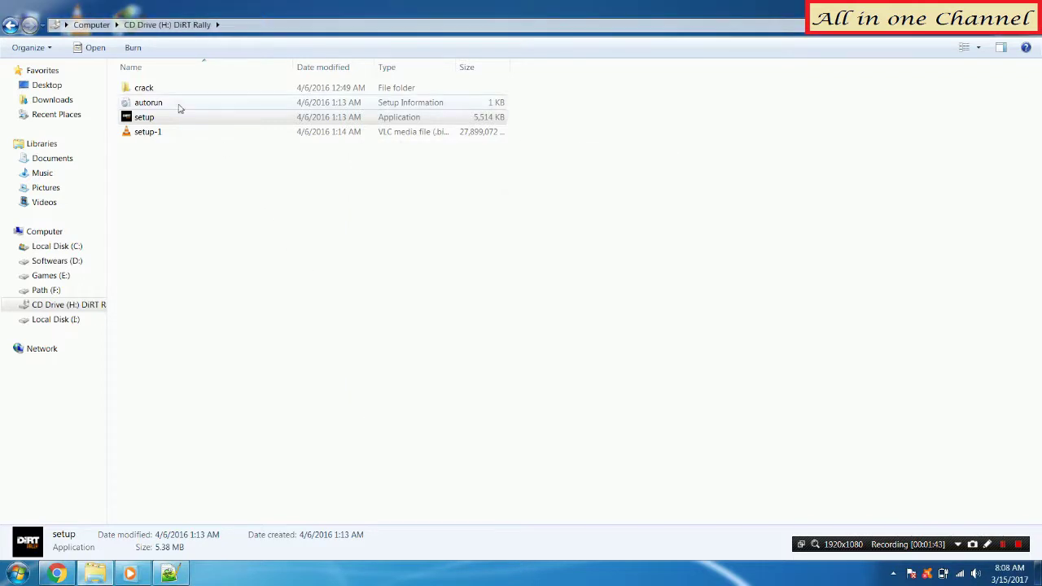
# Extract the DiRT.Rally.fix archive in I:\DiRT_Rally\DiRT_Rally into its own folder.
pyautogui.click(144, 89)
pyautogui.click(152, 188)
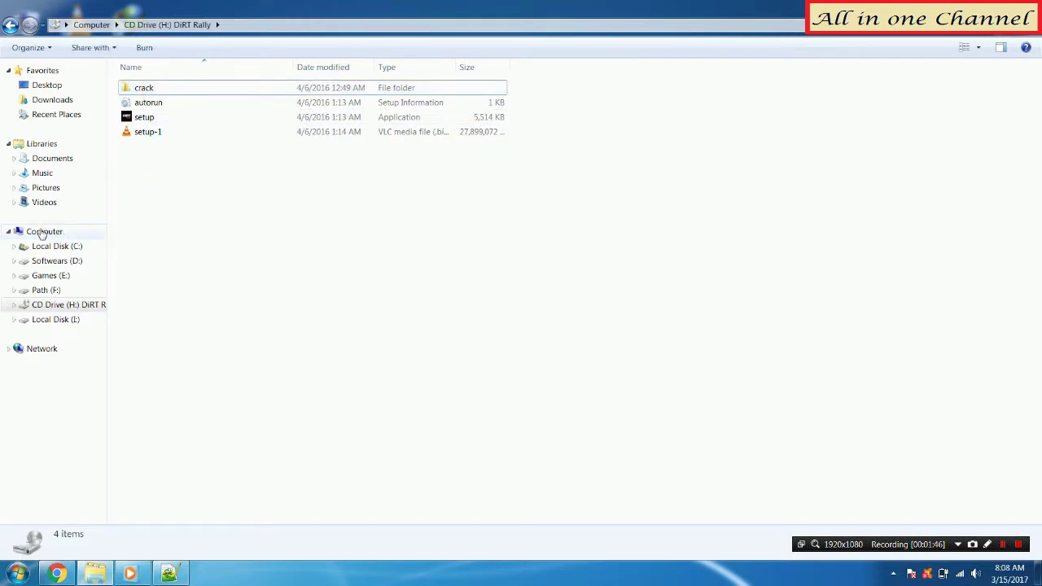
pyautogui.click(42, 232)
pyautogui.doubleClick(854, 104)
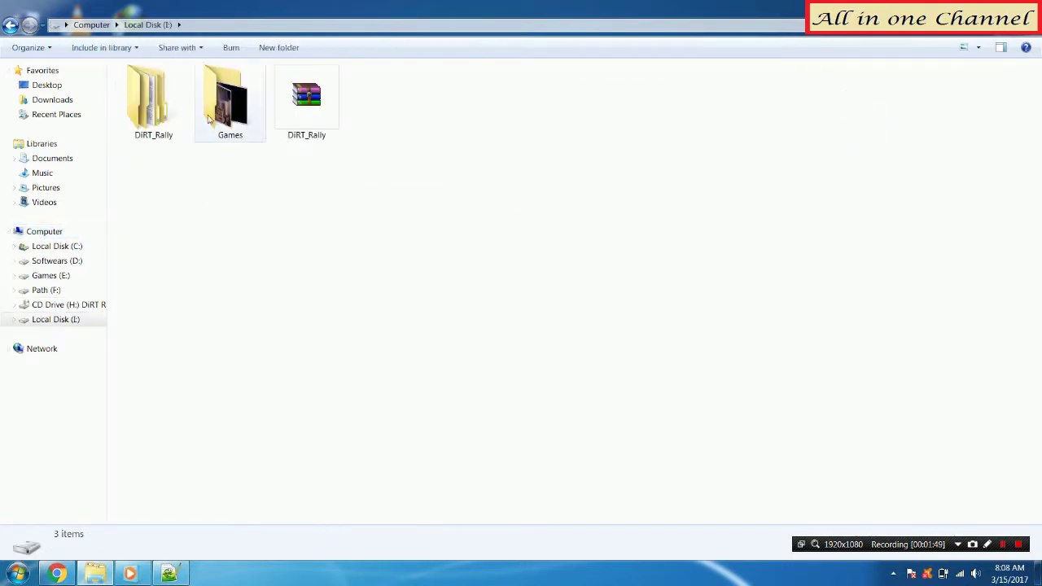
pyautogui.doubleClick(151, 114)
pyautogui.doubleClick(150, 88)
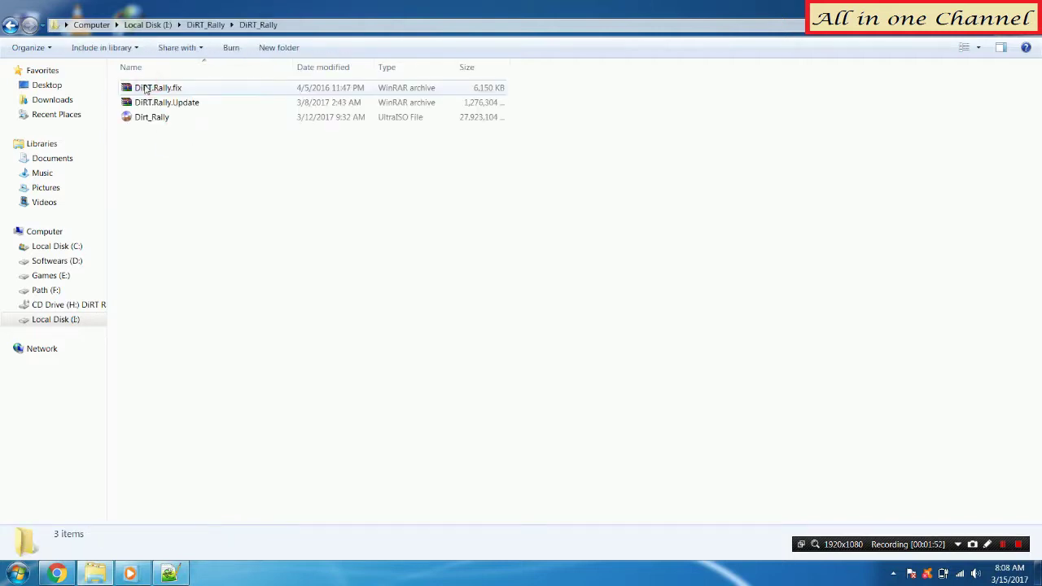
pyautogui.rightClick(147, 90)
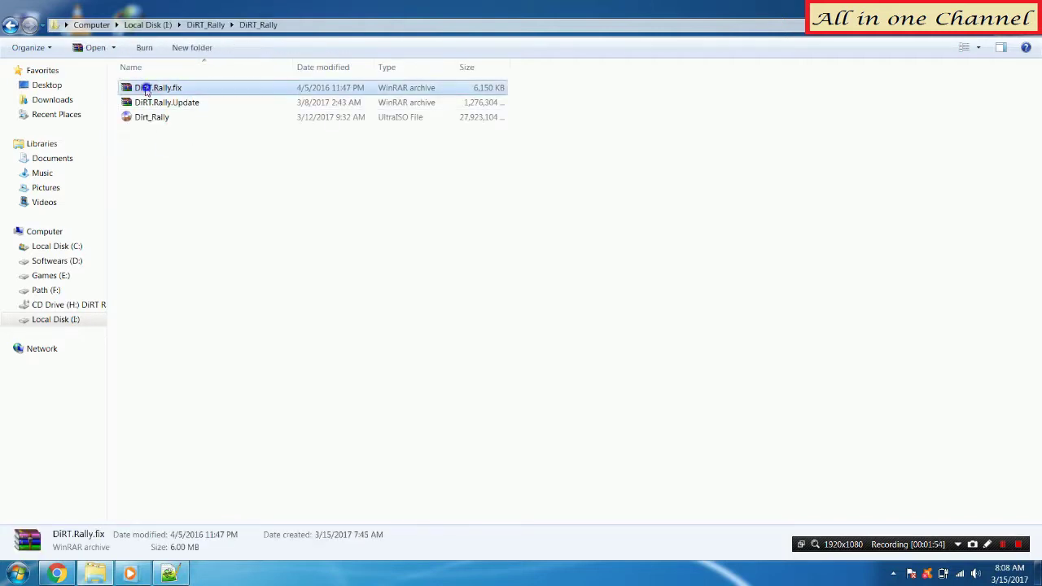
pyautogui.click(186, 153)
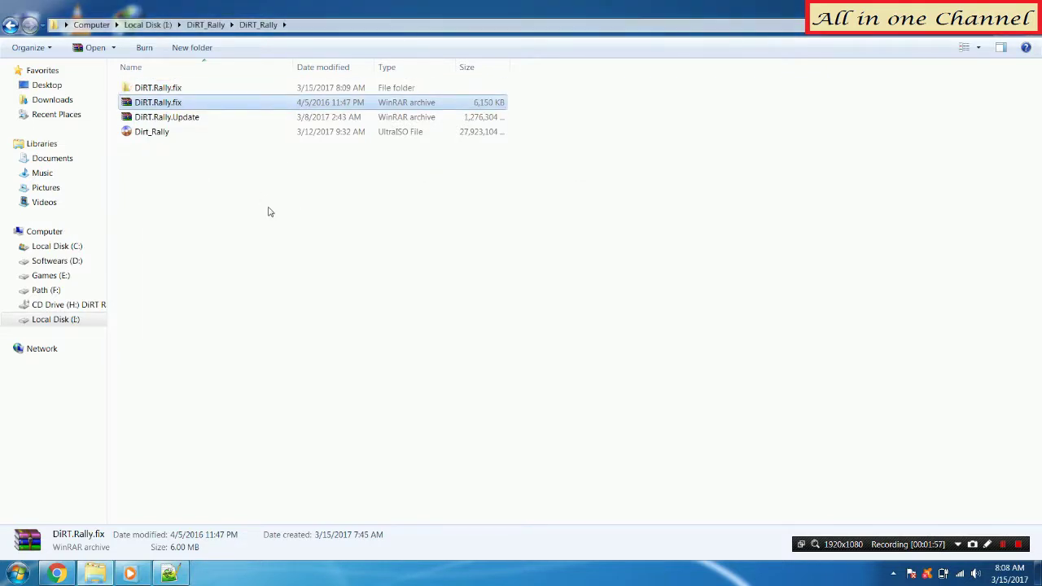
# Copy all files from the DiRT.Rally.v1.1.Crackfix-RELOADED folder inside the extracted DiRT.Rally.fix folder.
pyautogui.doubleClick(148, 88)
pyautogui.doubleClick(148, 87)
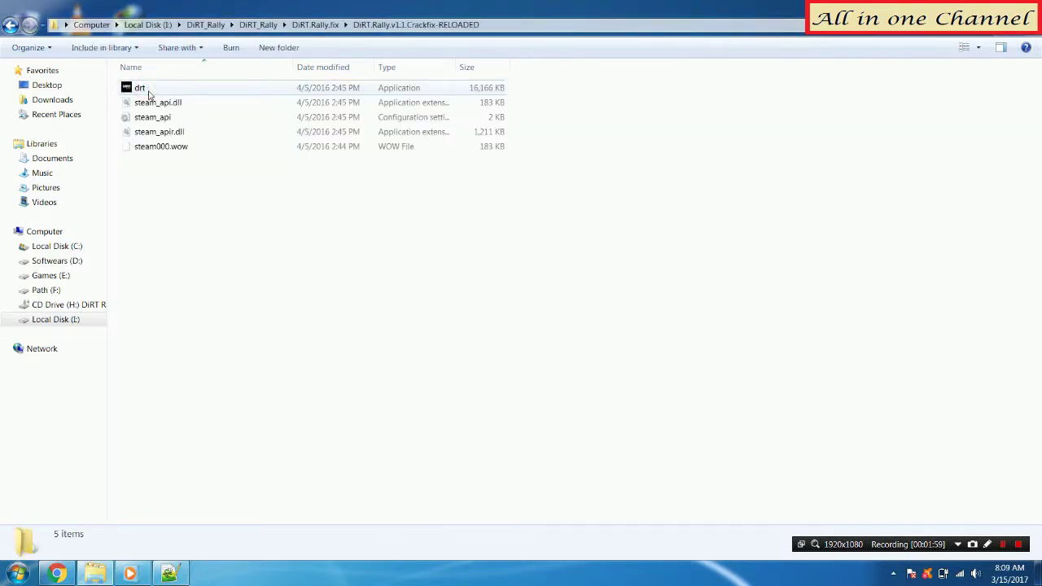
pyautogui.moveTo(232, 197); pyautogui.dragTo(136, 91)
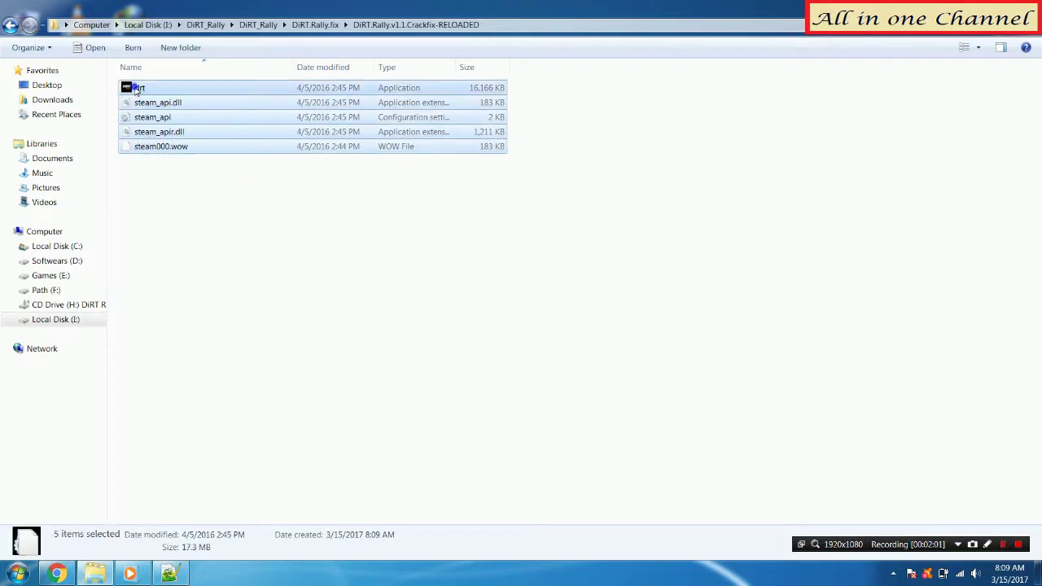
pyautogui.press('Menu')
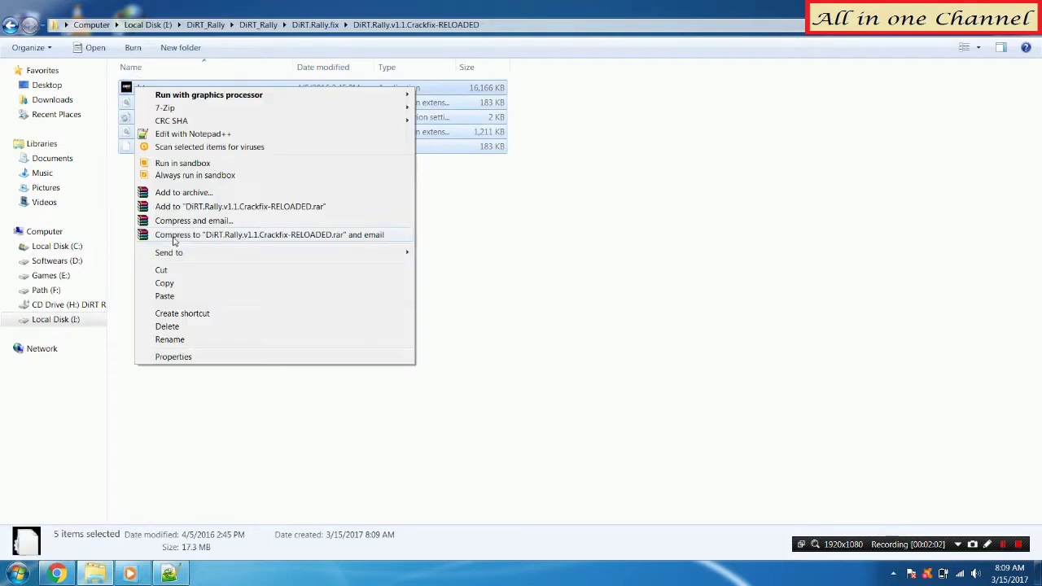
pyautogui.click(168, 285)
# Paste the copied files into F:\DiRT Rally, replacing the existing files for all conflicts.
pyautogui.click(47, 231)
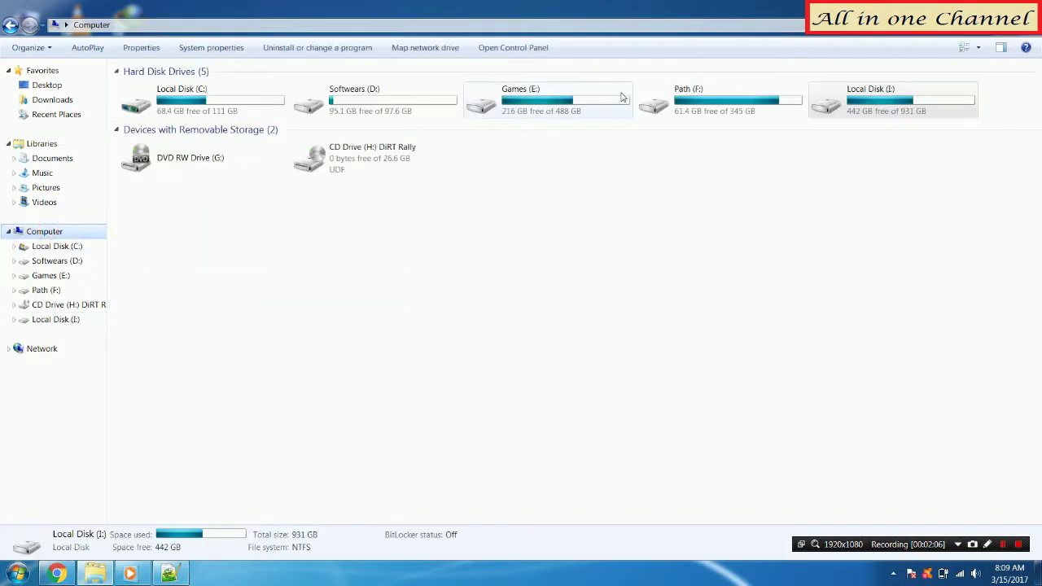
pyautogui.click(677, 99)
pyautogui.doubleClick(677, 99)
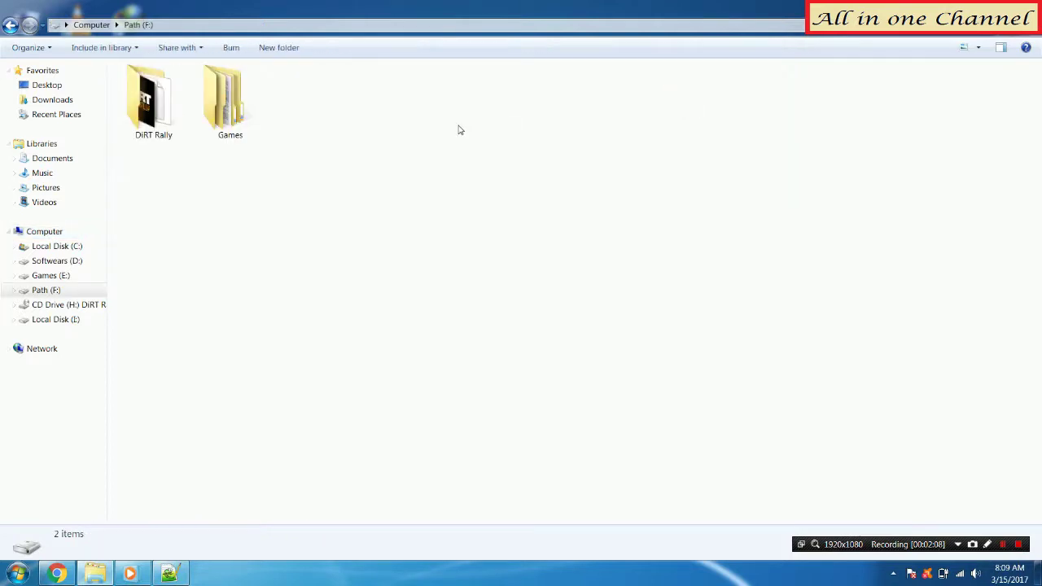
pyautogui.doubleClick(153, 118)
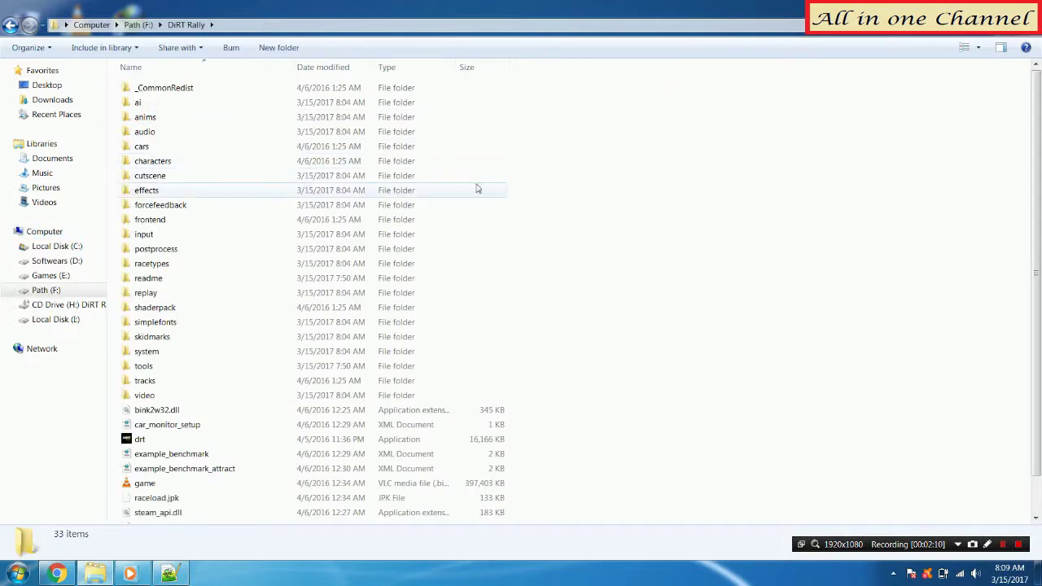
pyautogui.rightClick(620, 124)
pyautogui.click(645, 204)
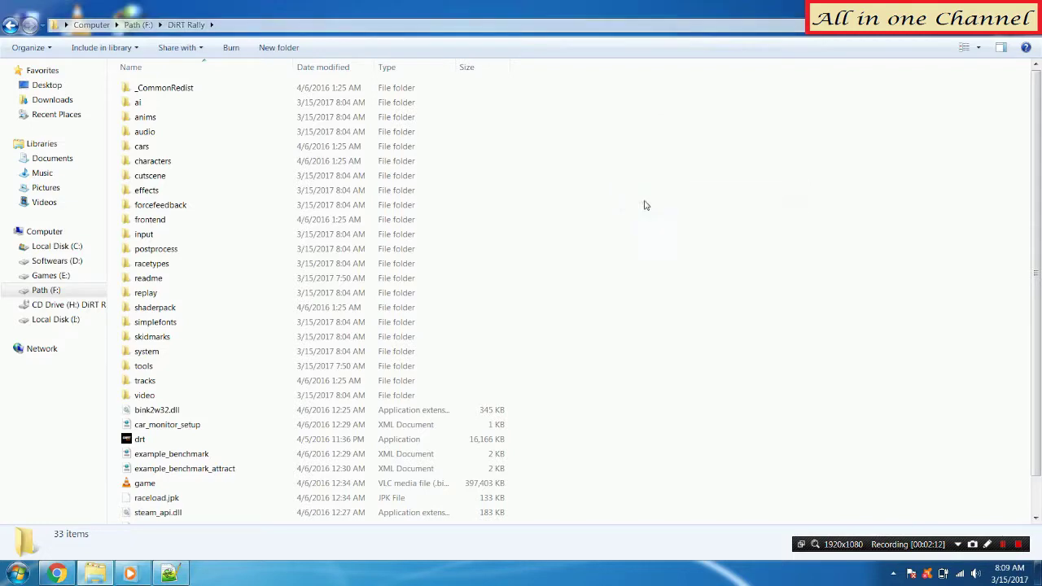
pyautogui.click(465, 432)
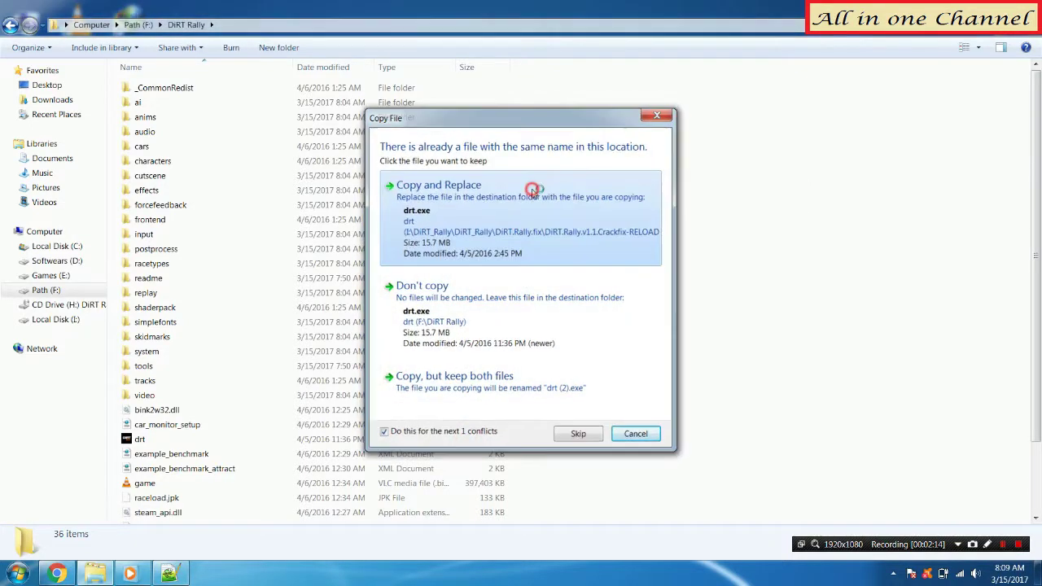
pyautogui.click(529, 194)
# Extract the DiRT.Rally.Update archive in I:\DiRT_Rally\DiRT_Rally into its own folder.
pyautogui.click(46, 232)
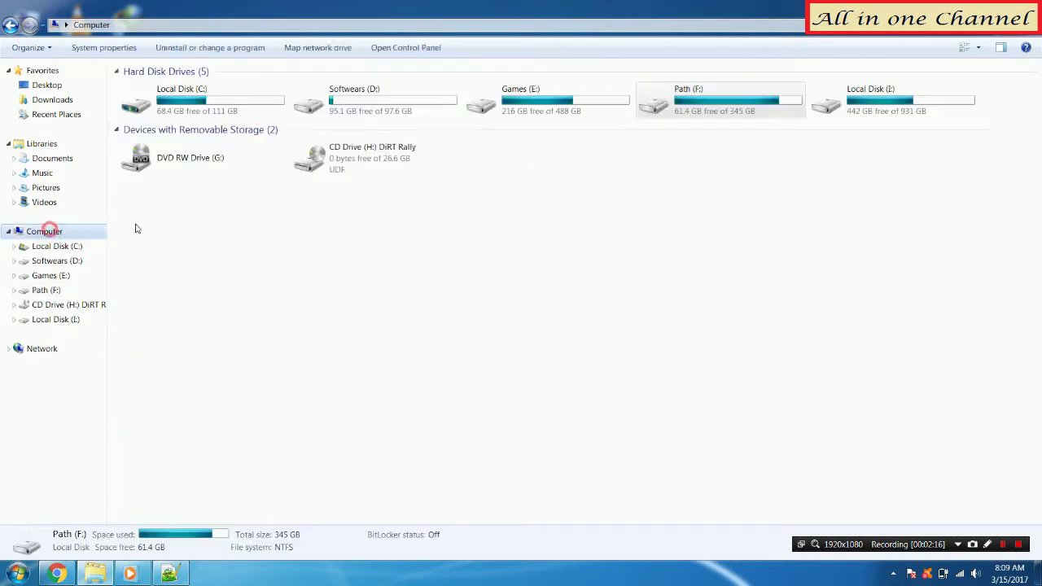
pyautogui.doubleClick(873, 102)
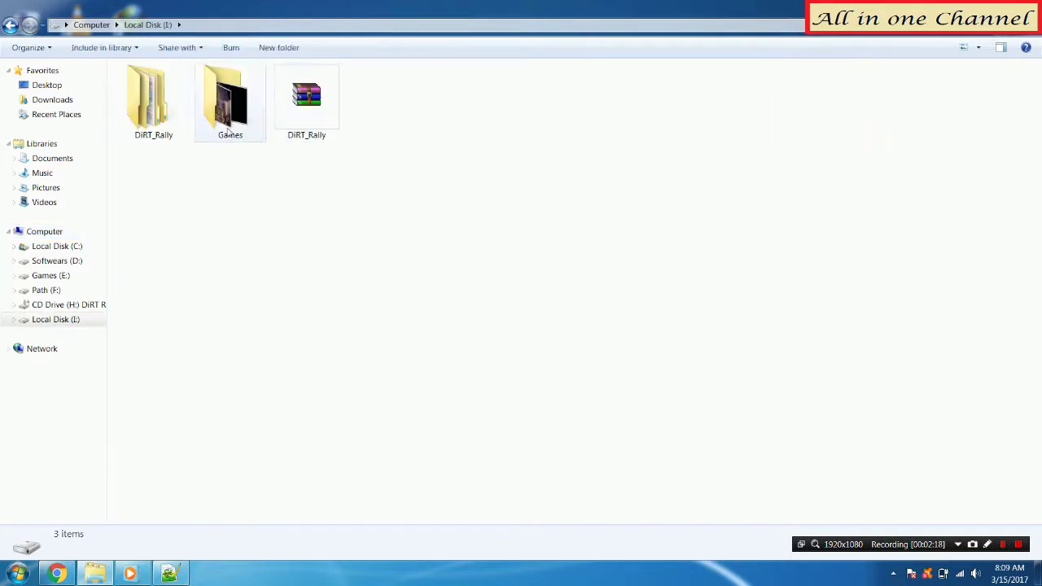
pyautogui.doubleClick(154, 130)
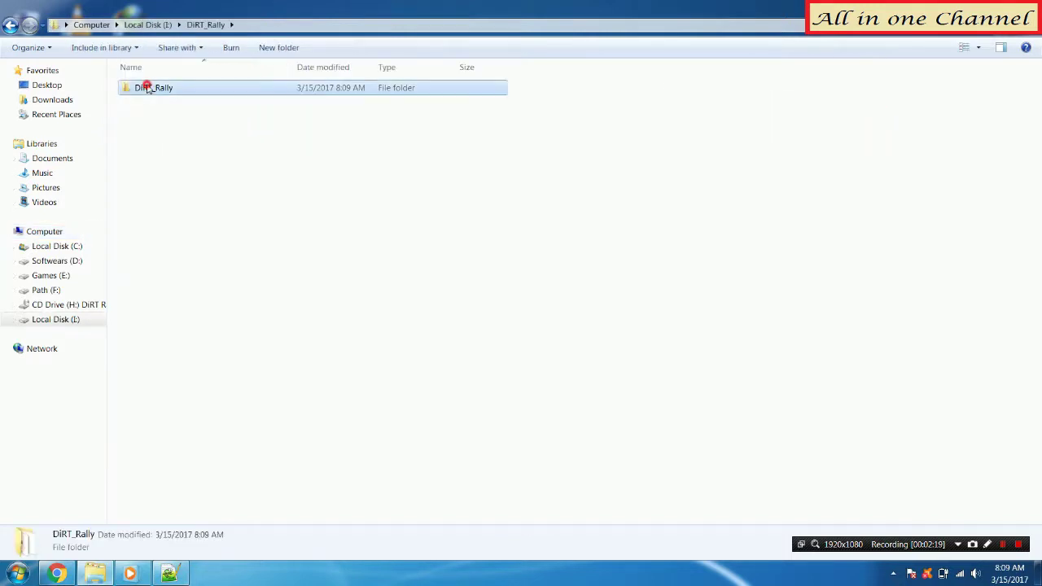
pyautogui.doubleClick(151, 89)
pyautogui.click(150, 118)
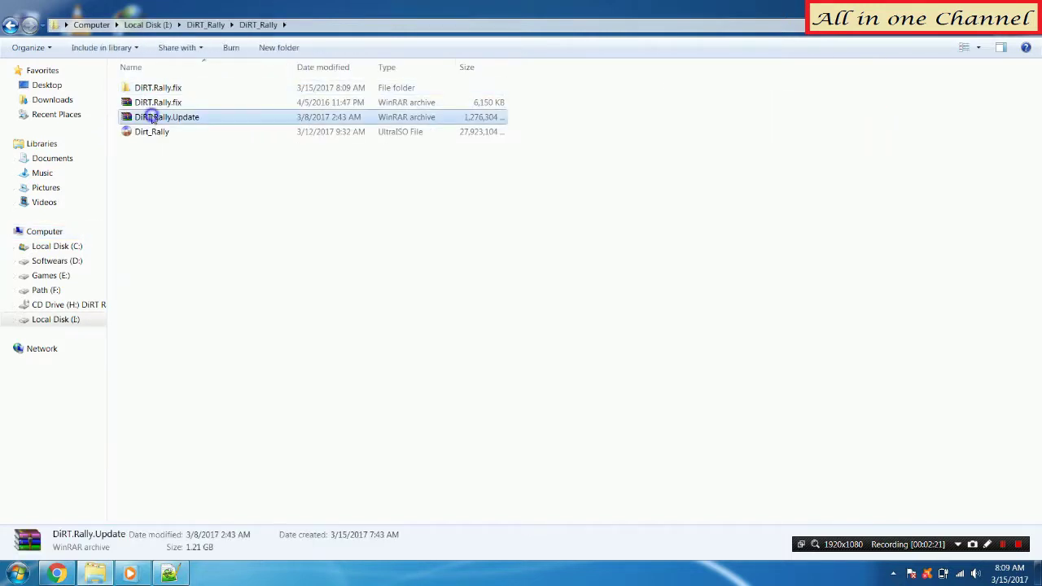
pyautogui.rightClick(150, 118)
pyautogui.click(191, 177)
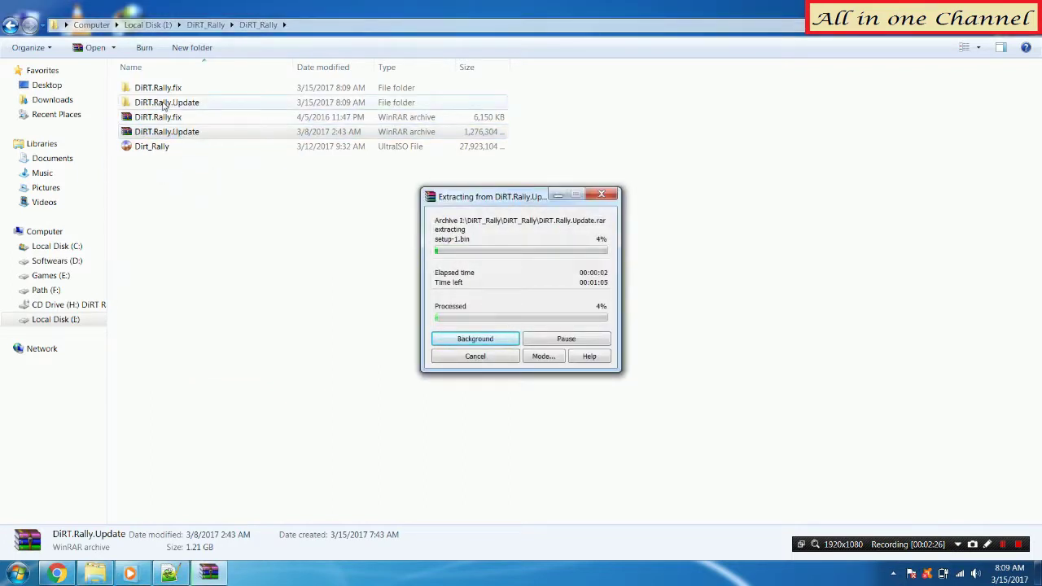
pyautogui.click(519, 281)
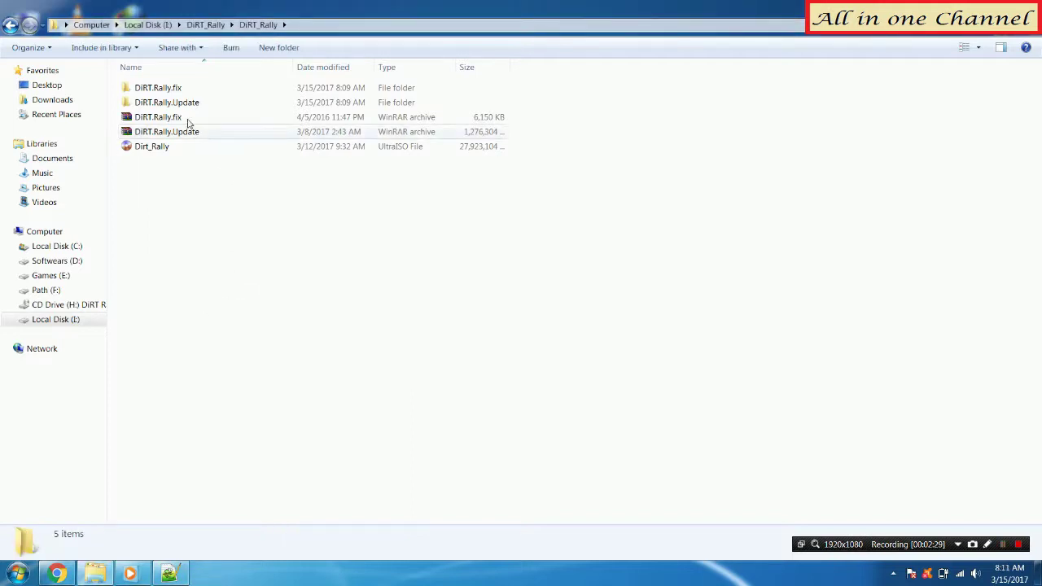
# Run setup as administrator from the update folder inside DiRT.Rally.Update.v1.11-RELOADED and dismiss its opening notice.
pyautogui.doubleClick(166, 105)
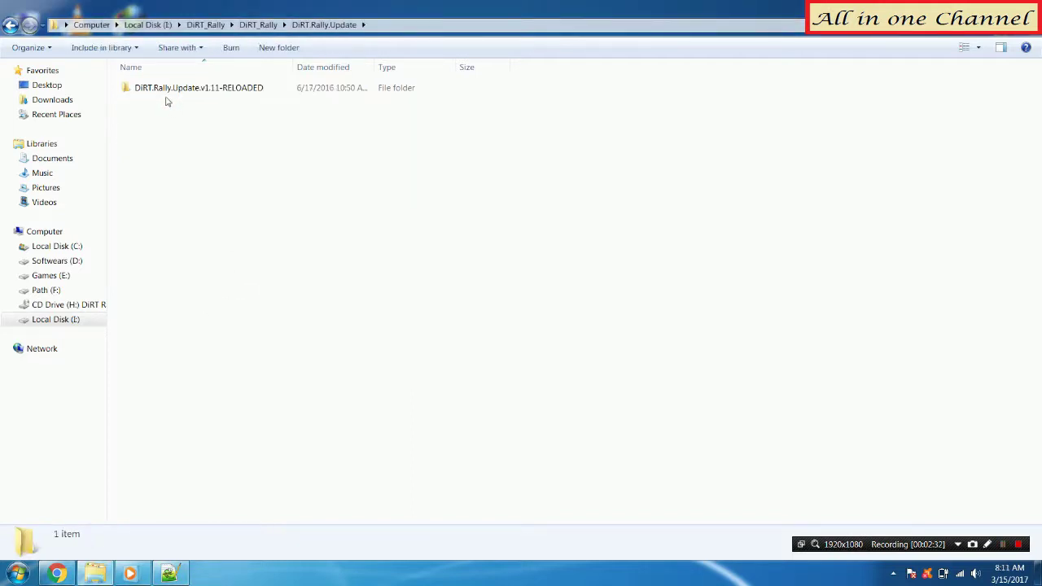
pyautogui.doubleClick(160, 95)
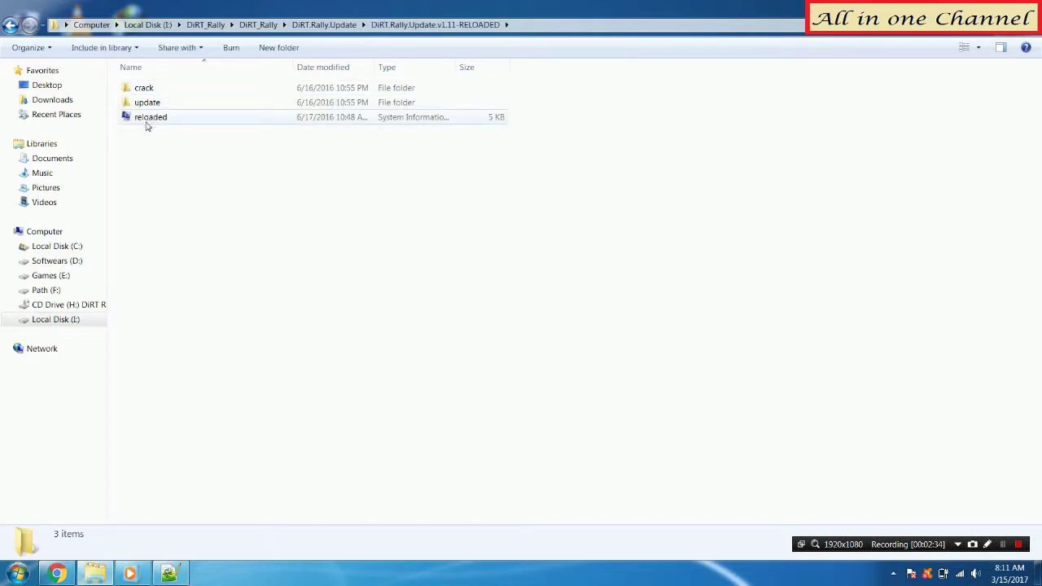
pyautogui.doubleClick(148, 104)
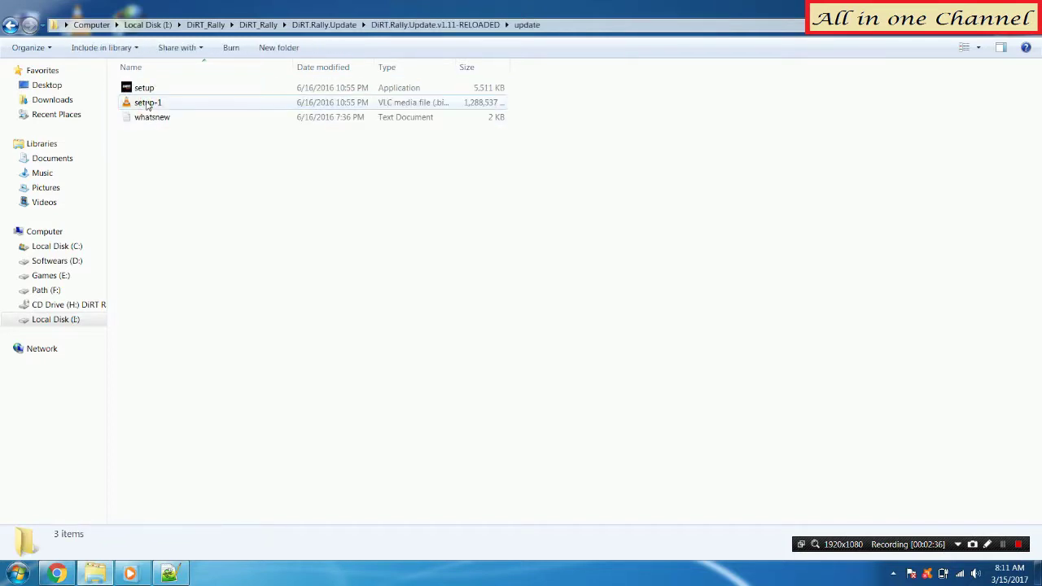
pyautogui.doubleClick(140, 90)
pyautogui.rightClick(140, 88)
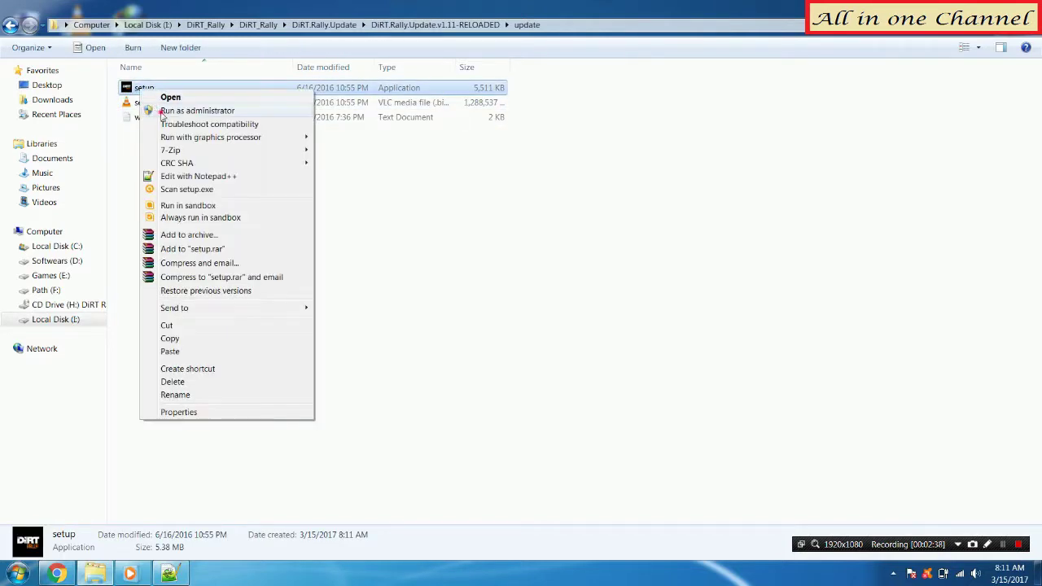
pyautogui.click(148, 106)
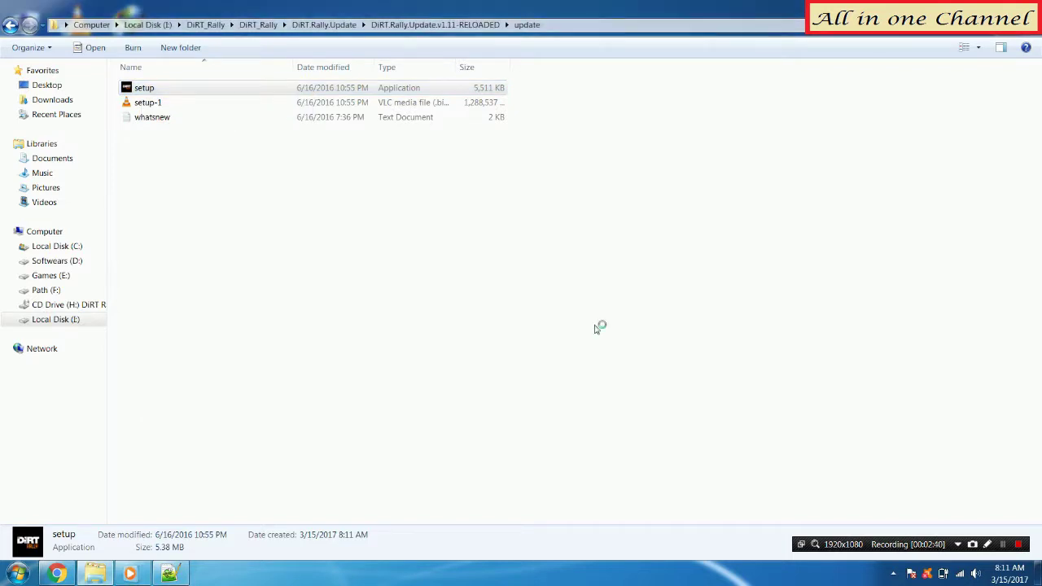
pyautogui.click(623, 333)
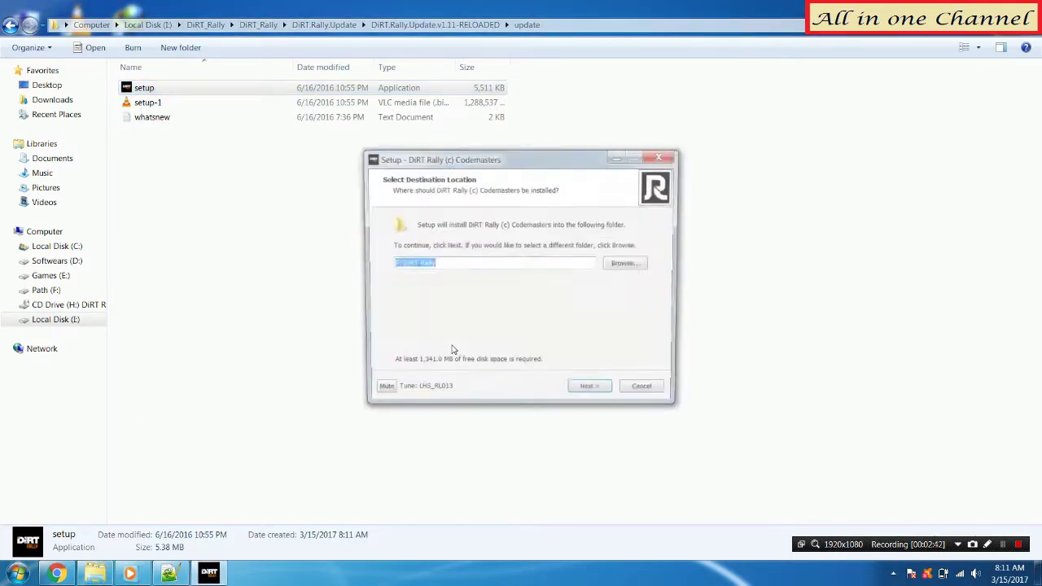
# Stop the installer's music and install the update to F:\DiRT Rally with desktop and start menu icons, finishing the wizard.
pyautogui.click(380, 394)
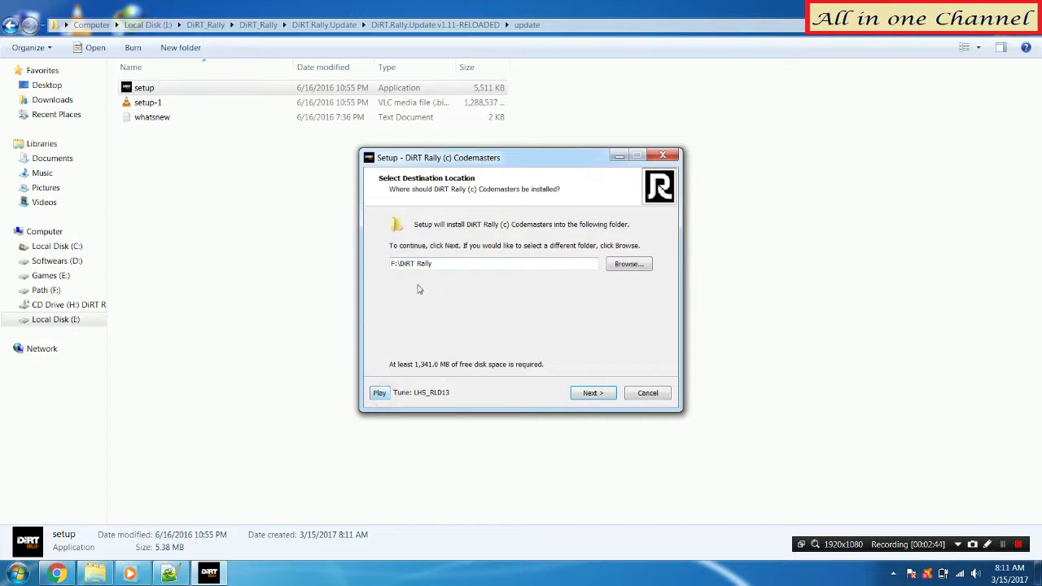
pyautogui.click(583, 396)
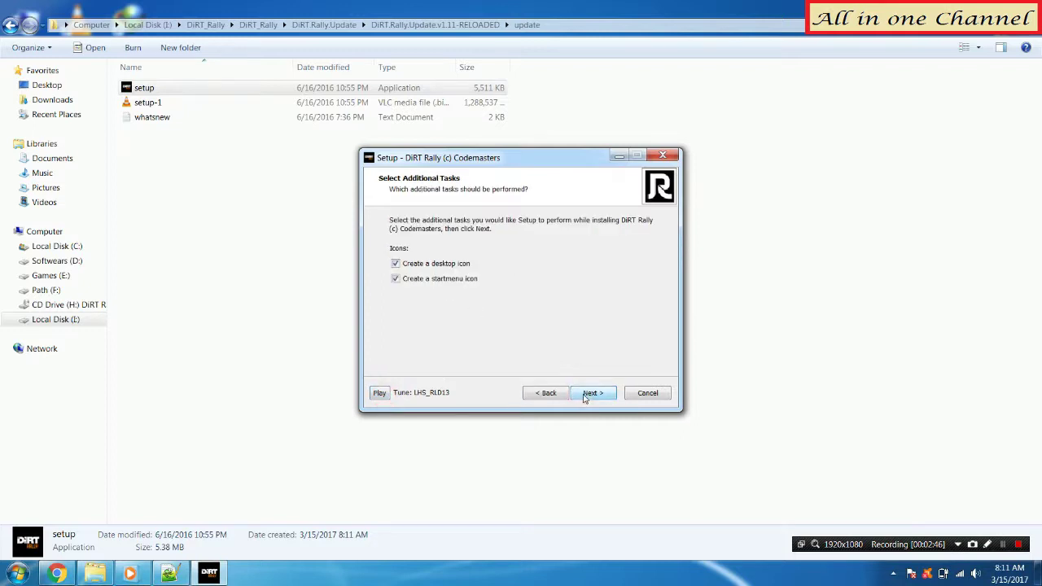
pyautogui.click(588, 393)
pyautogui.click(587, 393)
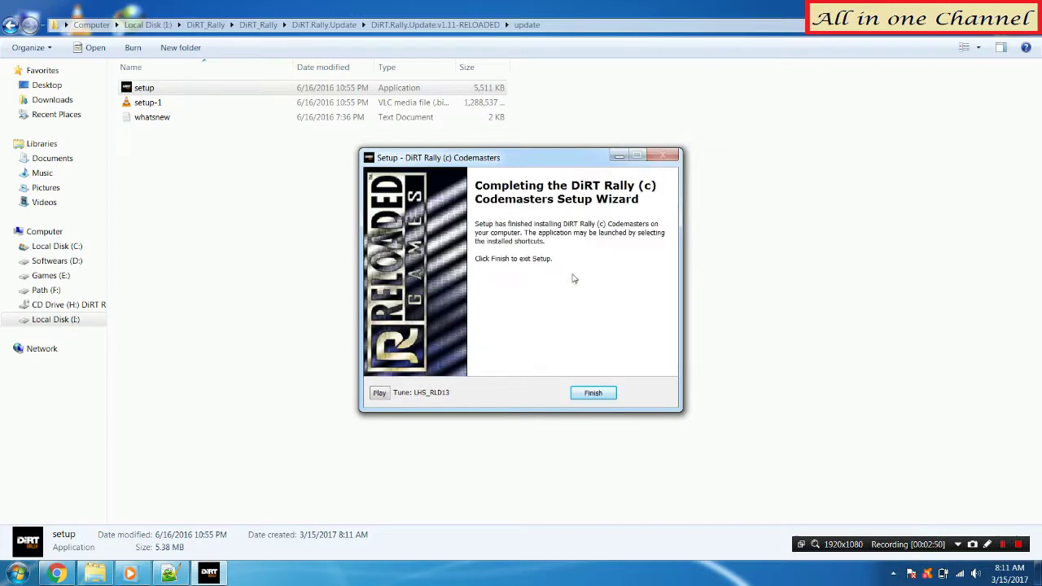
pyautogui.click(591, 393)
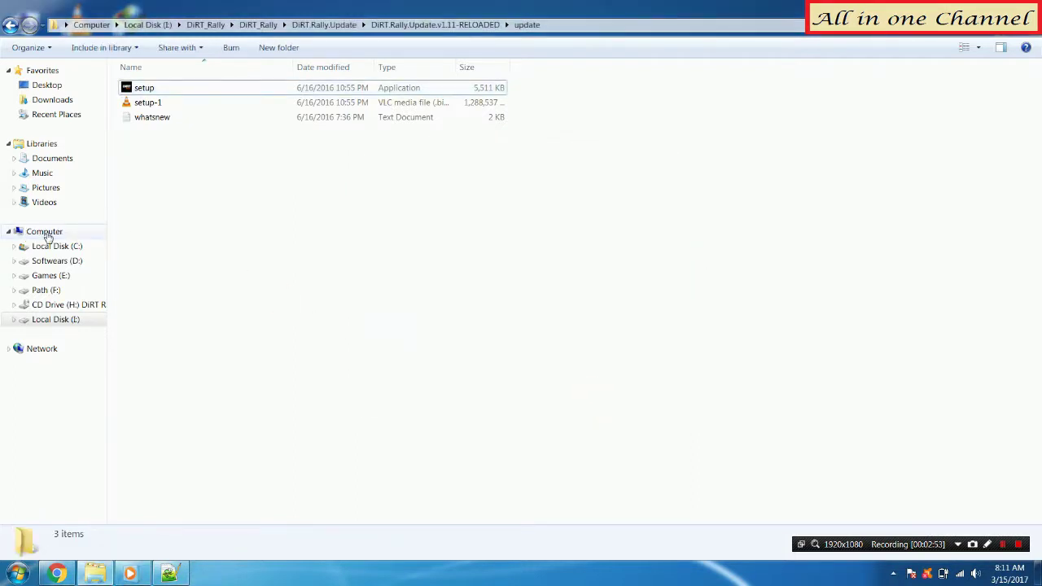
# Run the drt application from F:\DiRT Rally as administrator and continue past the title screen to the main menu.
pyautogui.click(44, 232)
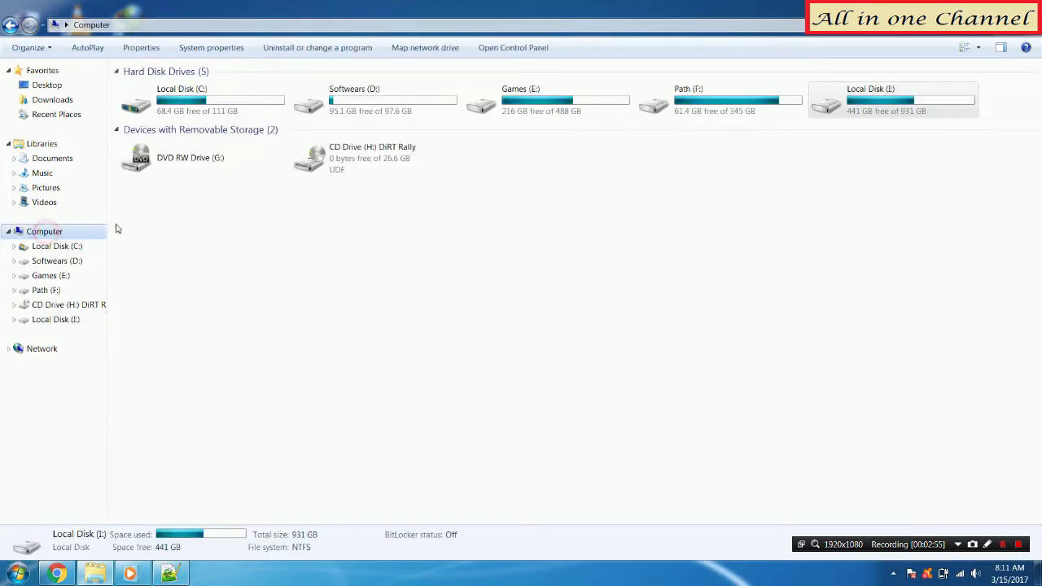
pyautogui.doubleClick(693, 101)
pyautogui.click(157, 117)
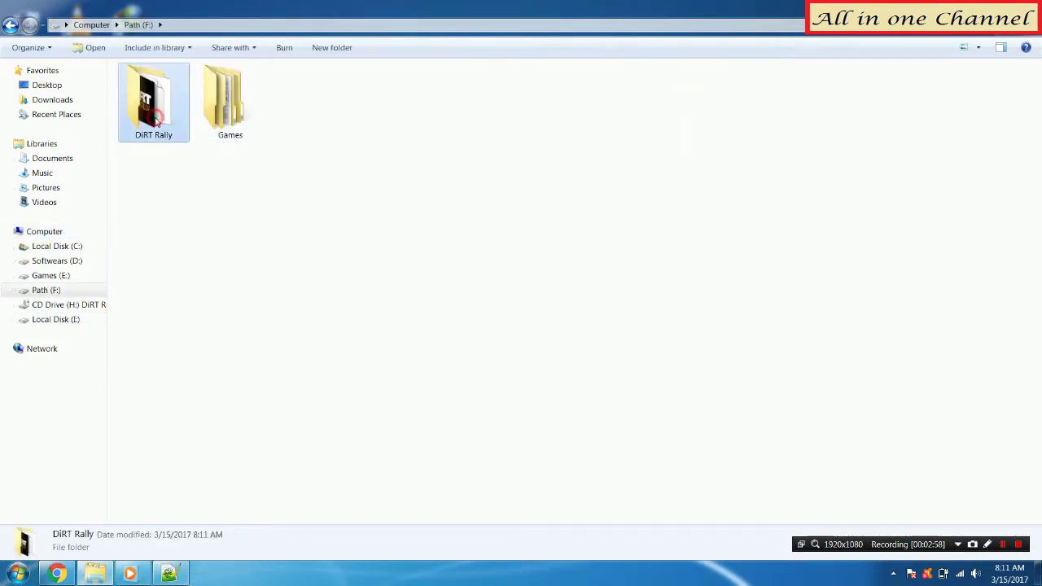
pyautogui.doubleClick(156, 117)
pyautogui.scroll(-2, 256, 358)
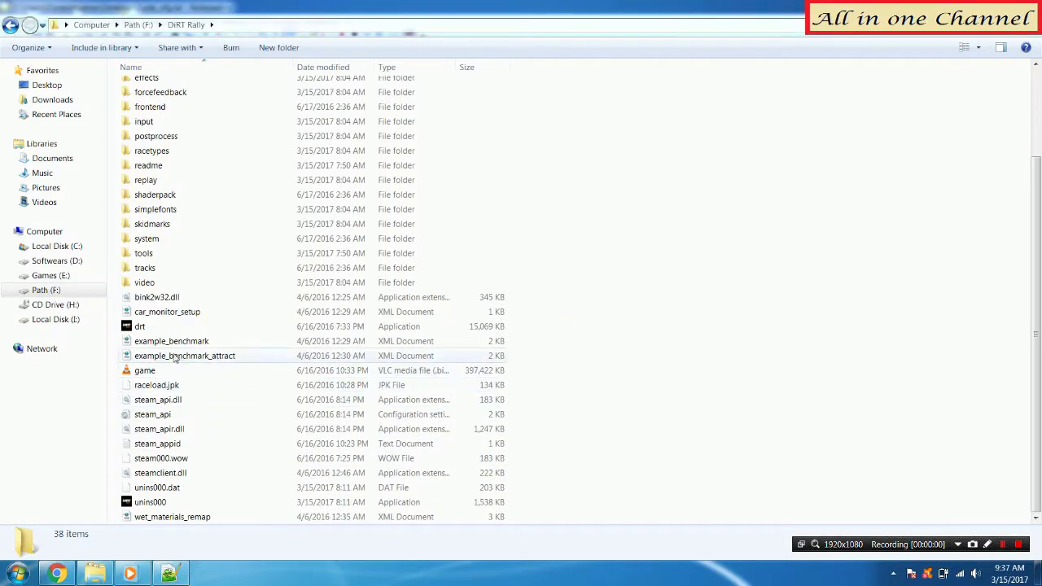
pyautogui.click(132, 328)
pyautogui.rightClick(133, 327)
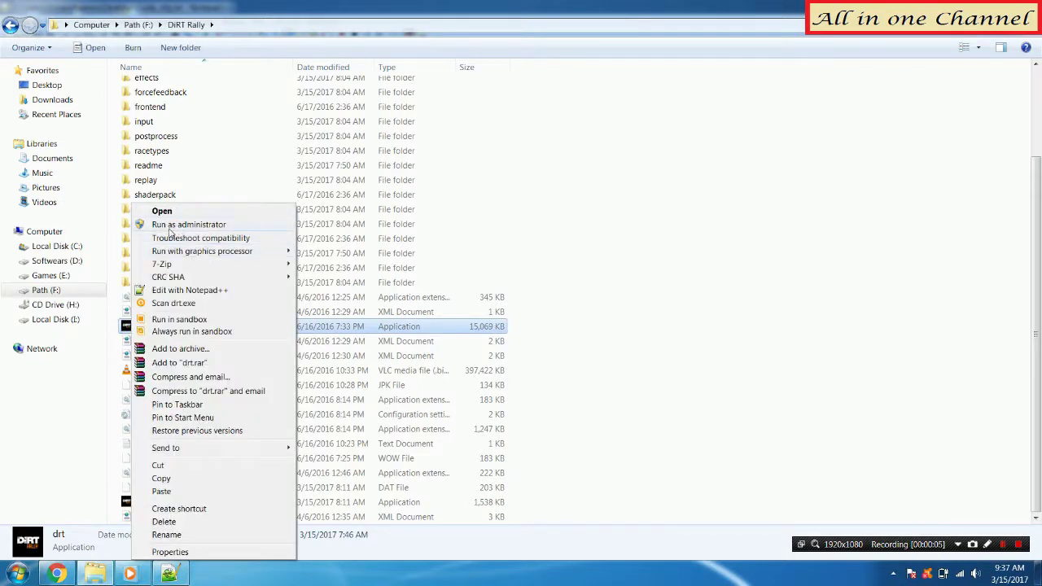
pyautogui.click(169, 227)
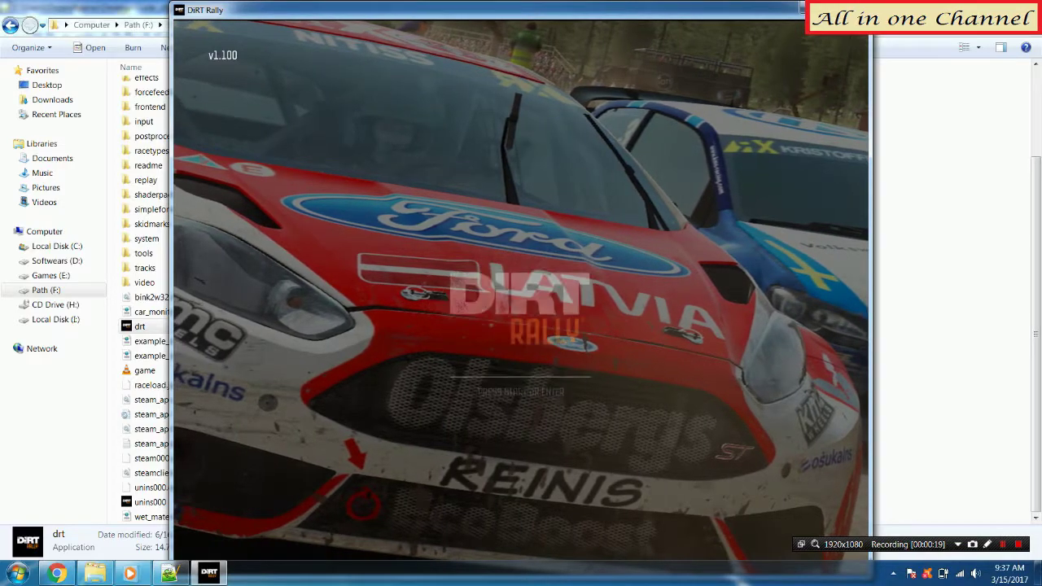
pyautogui.press('Return')
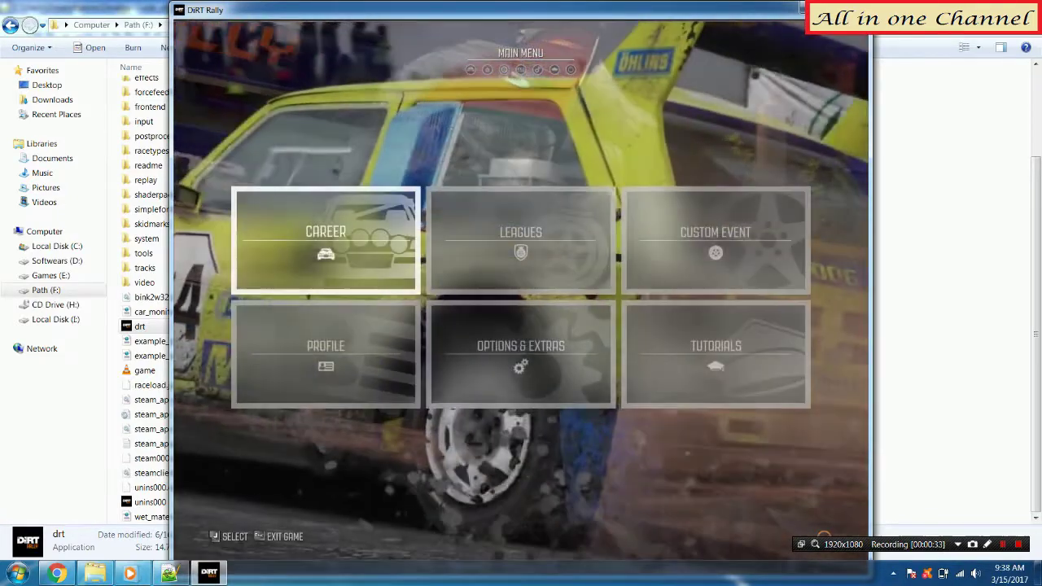
# Look through the Career, Leagues, Profile and Options & Extras entries of the main menu and exit the game.
pyautogui.press('Right')
pyautogui.press('Left')
pyautogui.press('Right')
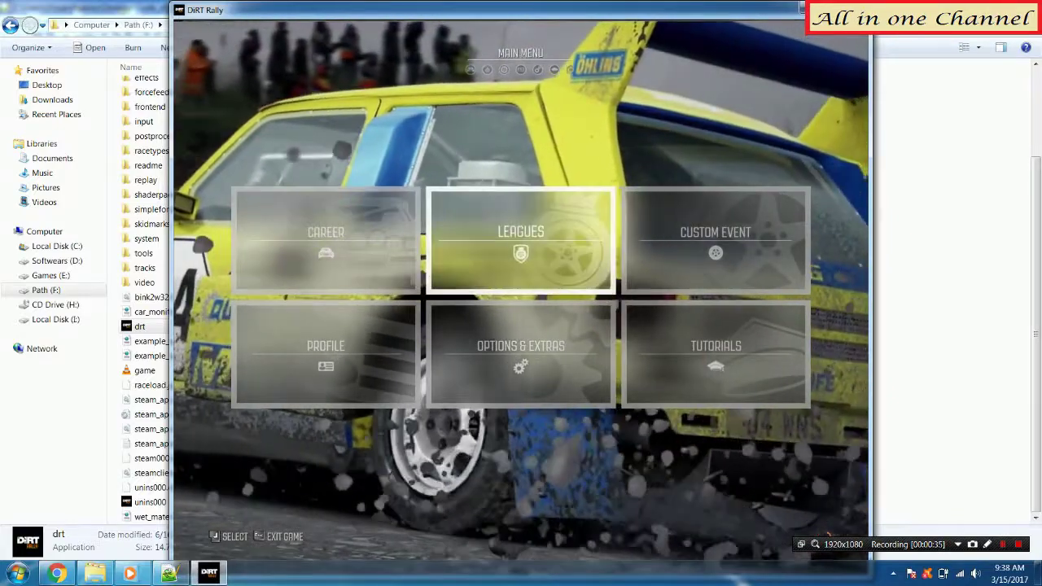
pyautogui.press('Left')
pyautogui.press('Down')
pyautogui.press('Right')
pyautogui.press('Left')
pyautogui.press('Up')
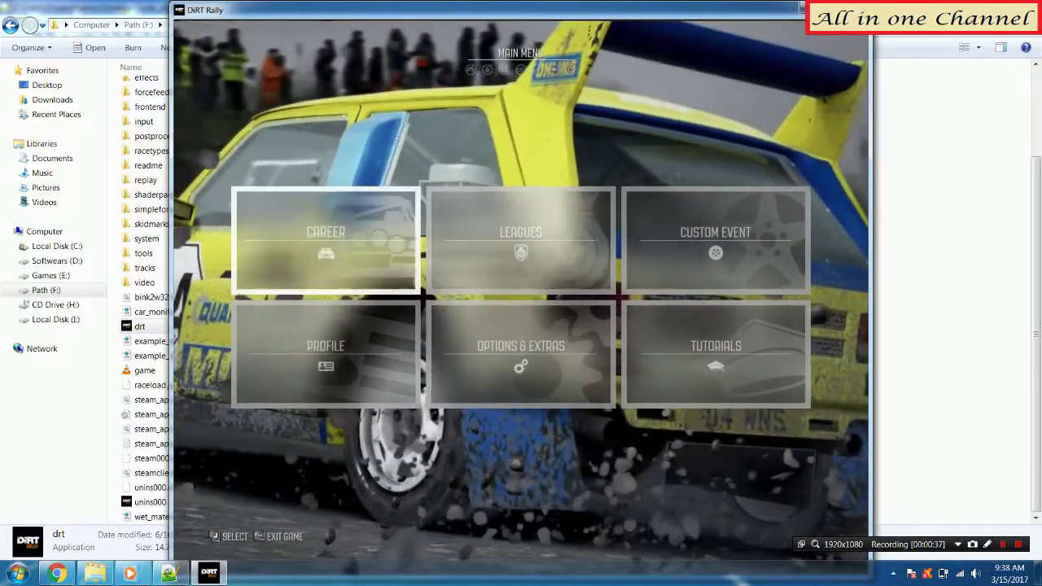
pyautogui.press('Escape')
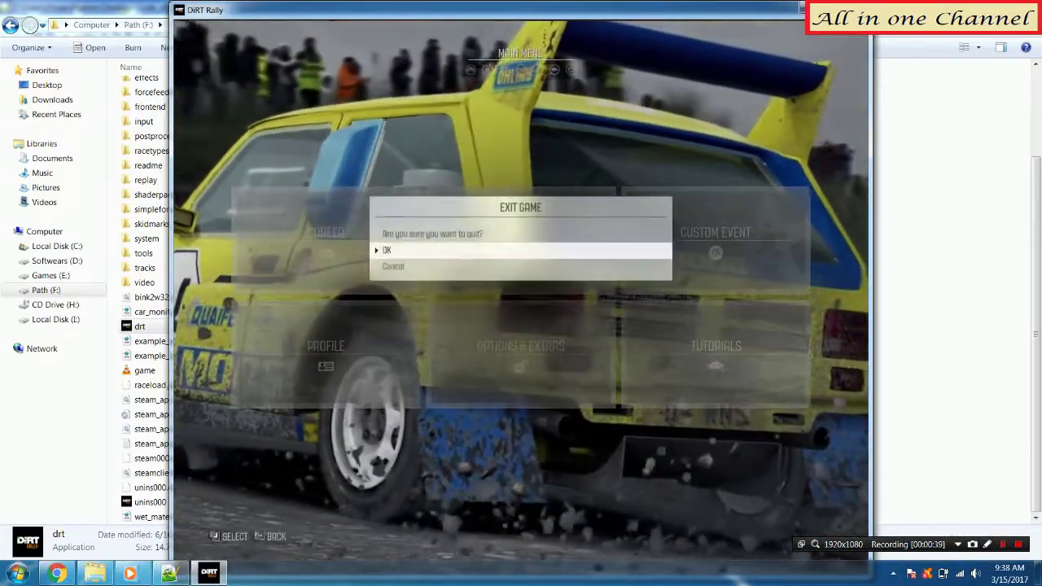
pyautogui.press('Return')
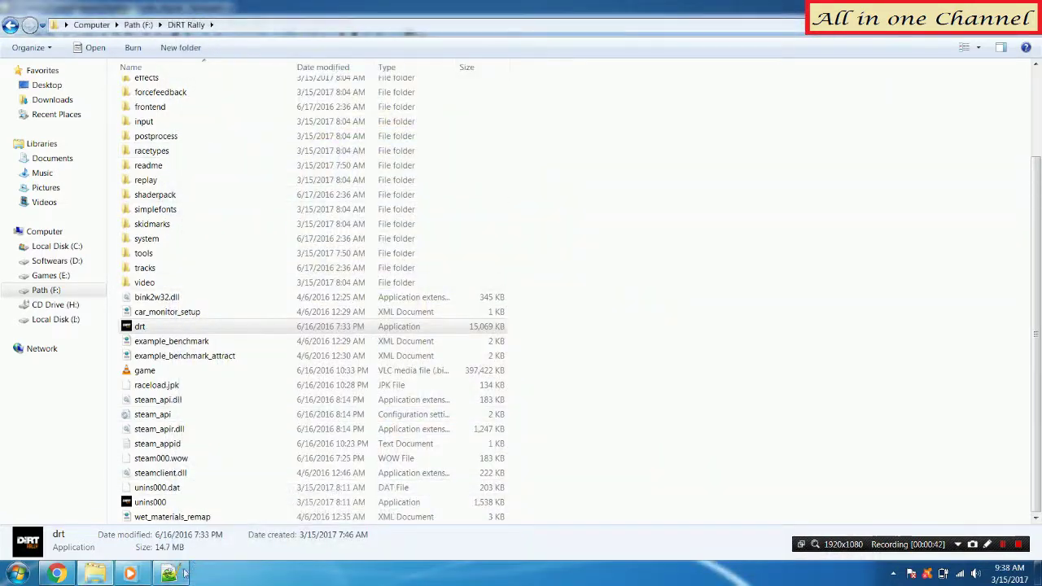
# Switch to Guide_ofg.txt in Notepad++ and highlight the closing message on lines 86 and 87 under CREDITS.
pyautogui.click(172, 574)
pyautogui.moveTo(79, 458); pyautogui.dragTo(332, 459)
pyautogui.moveTo(528, 459); pyautogui.dragTo(641, 480)
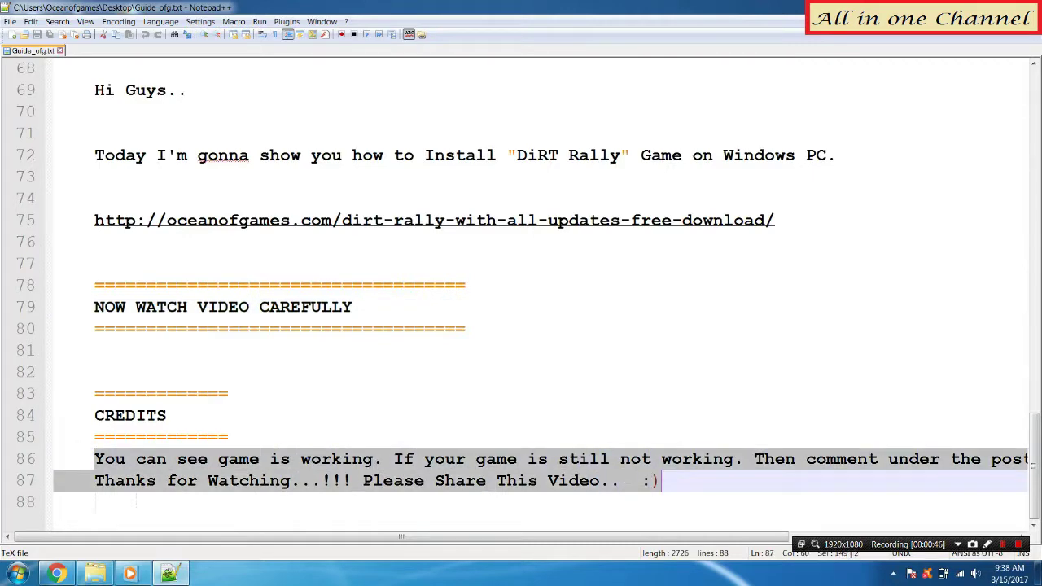
pyautogui.click(666, 484)
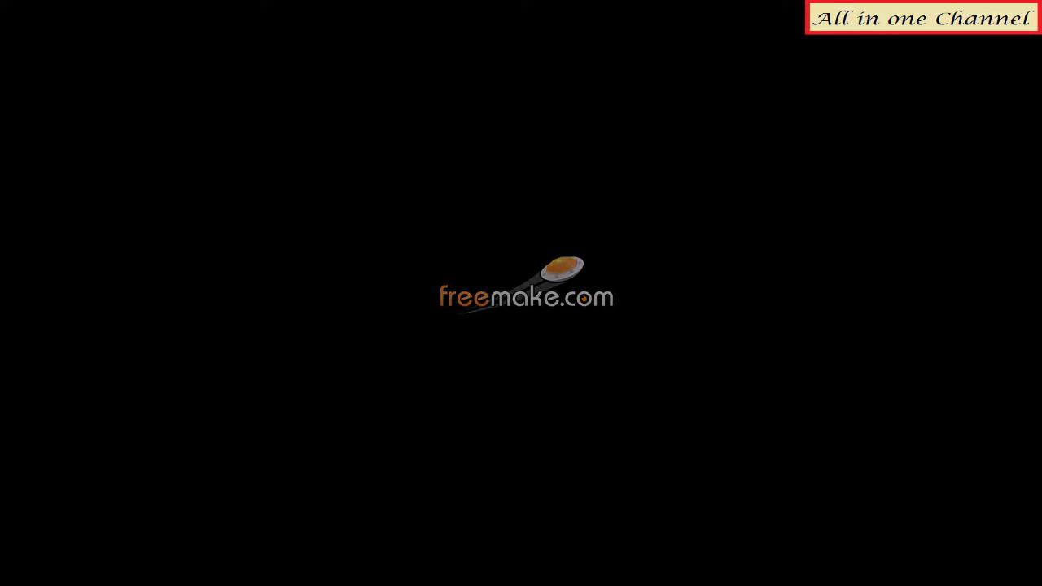